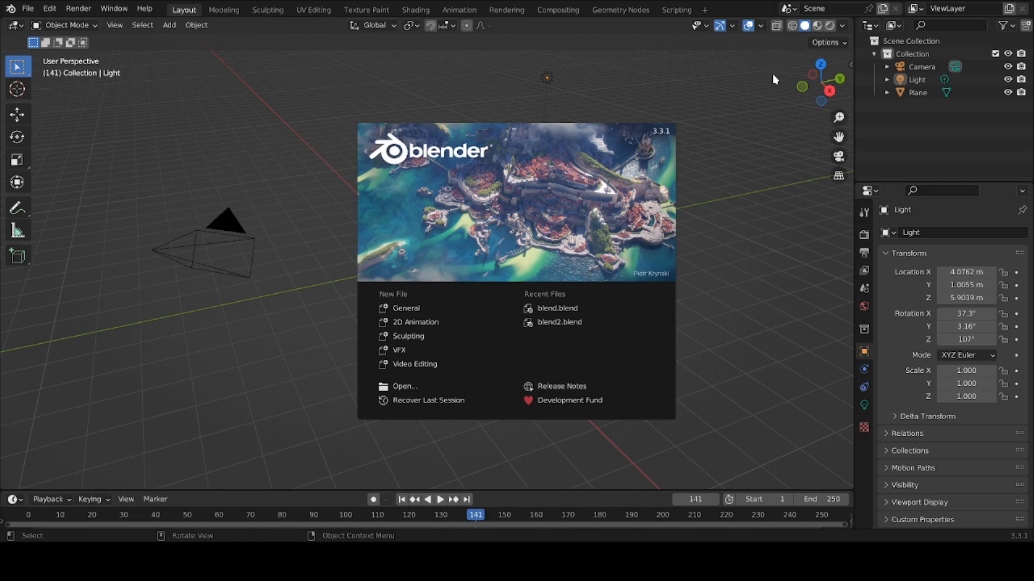
Step: Dismiss the splash screen, switch to the Shading workspace and select the plane to show its material nodes
left_click(506, 179)
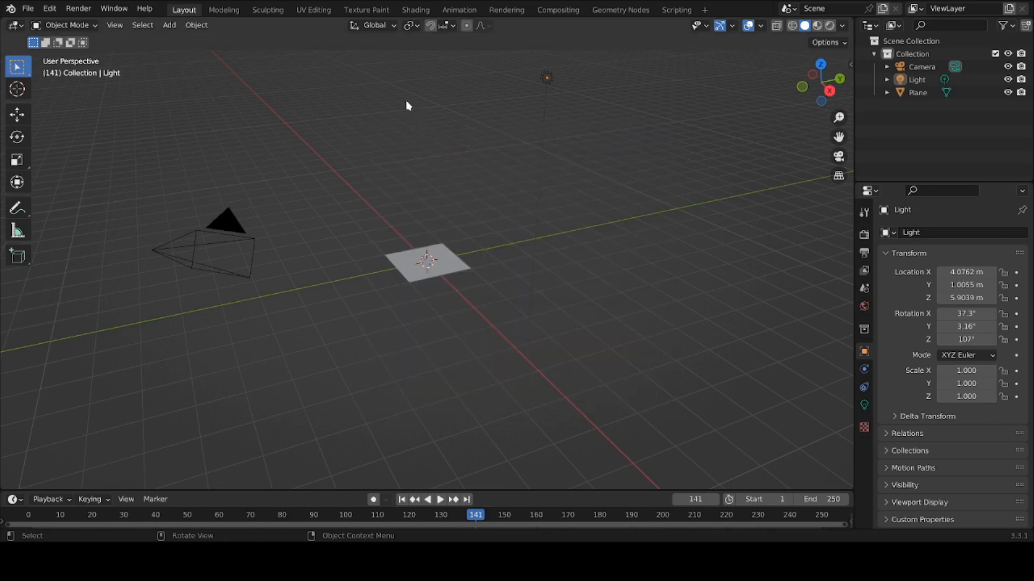
left_click(415, 11)
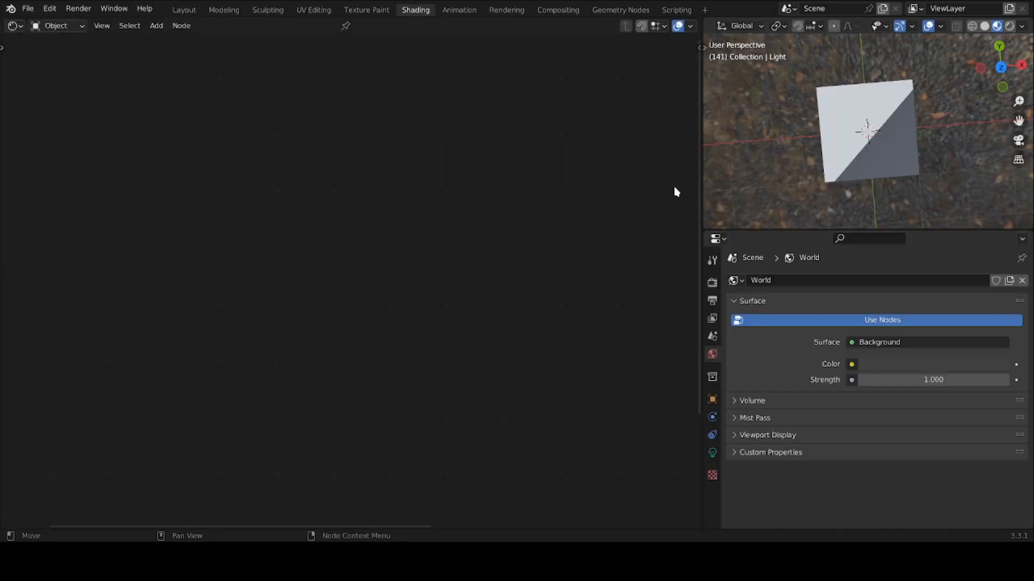
left_click(852, 142)
scroll(355, 178, "down", 2)
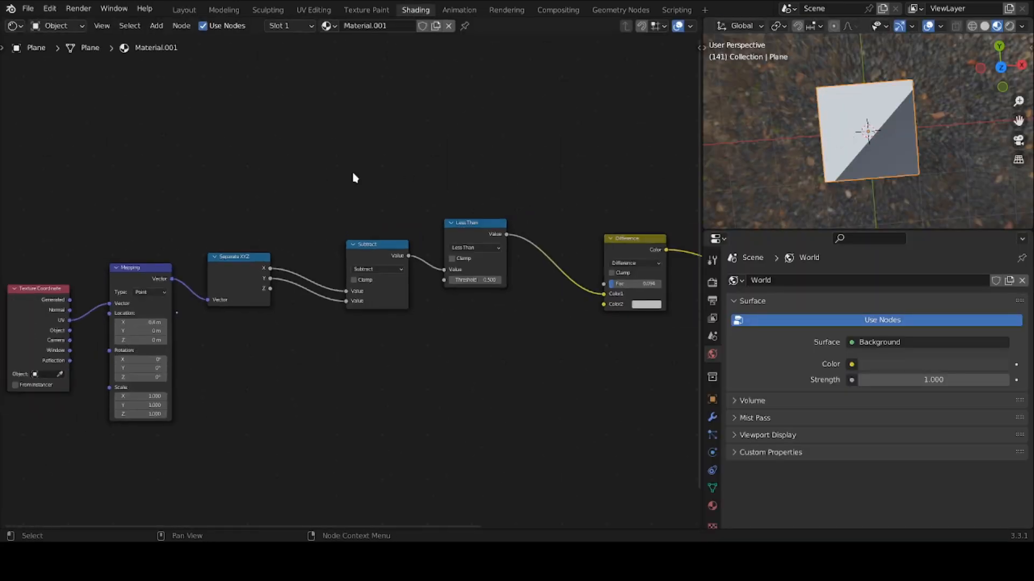
Step: Show the plane enlarged in a top orthographic view in the 3D viewport
left_click(1003, 69)
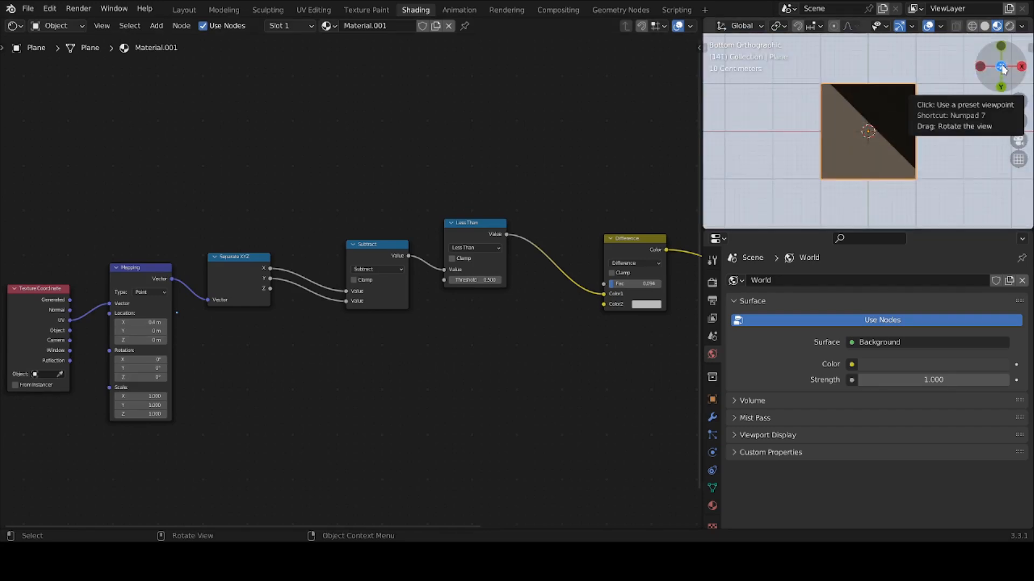
scroll(933, 124, "up", 3)
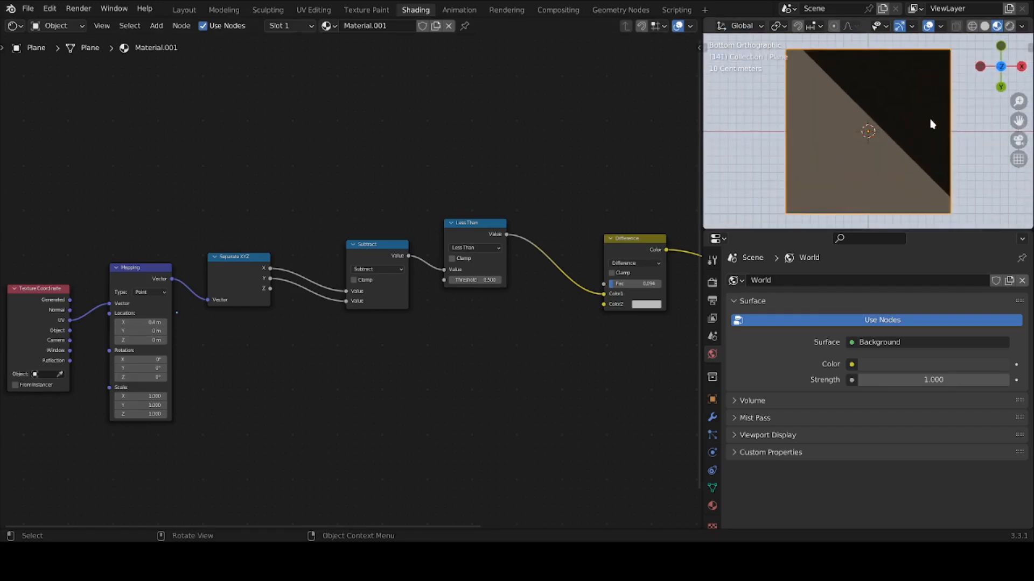
left_click(1004, 68)
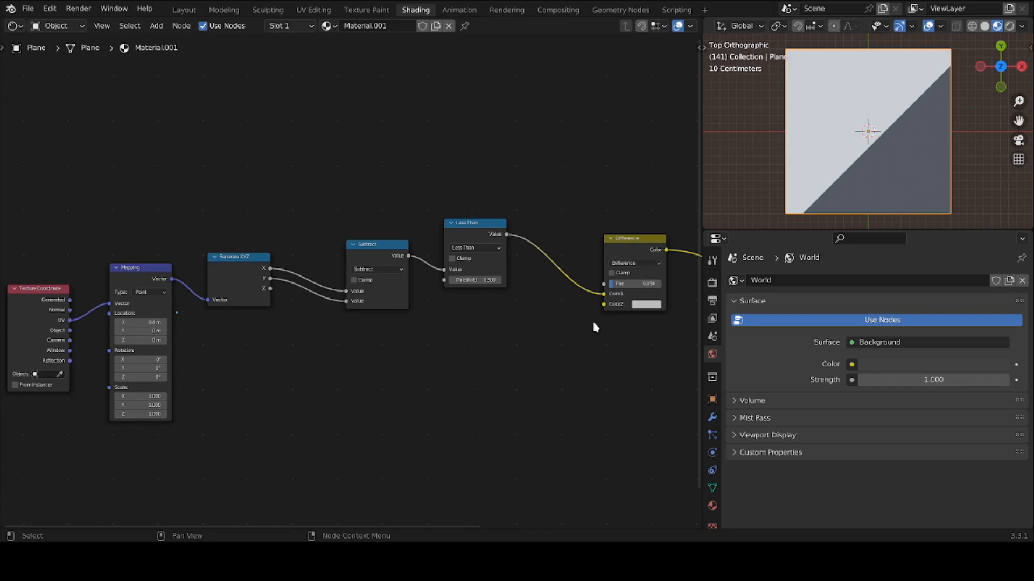
Step: Add a ColorRamp node on the link between the Difference node and the Principled BSDF's Base Color
middle_click_drag(596, 327, 432, 318)
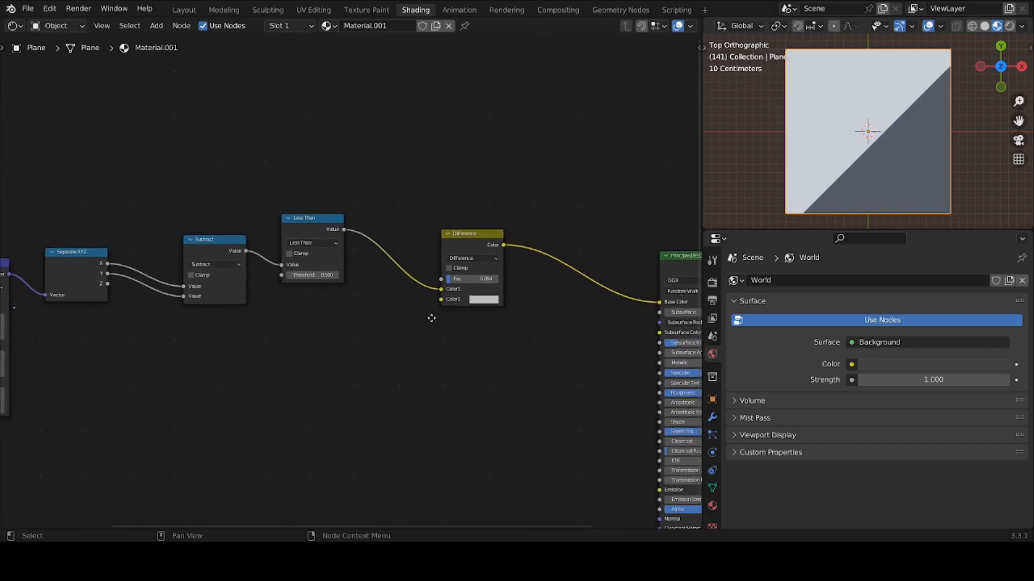
left_click(158, 27)
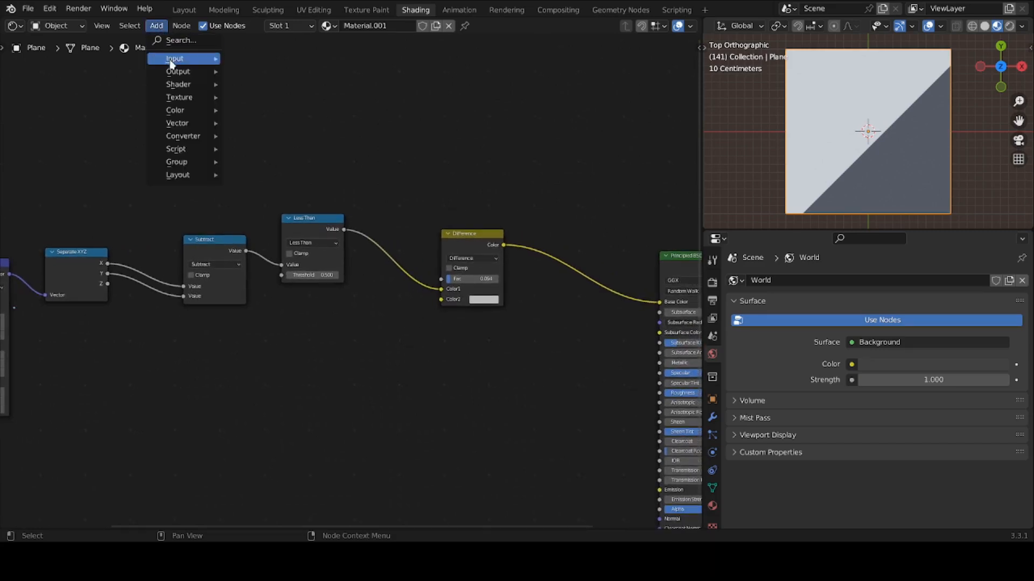
mouse_move(186, 139)
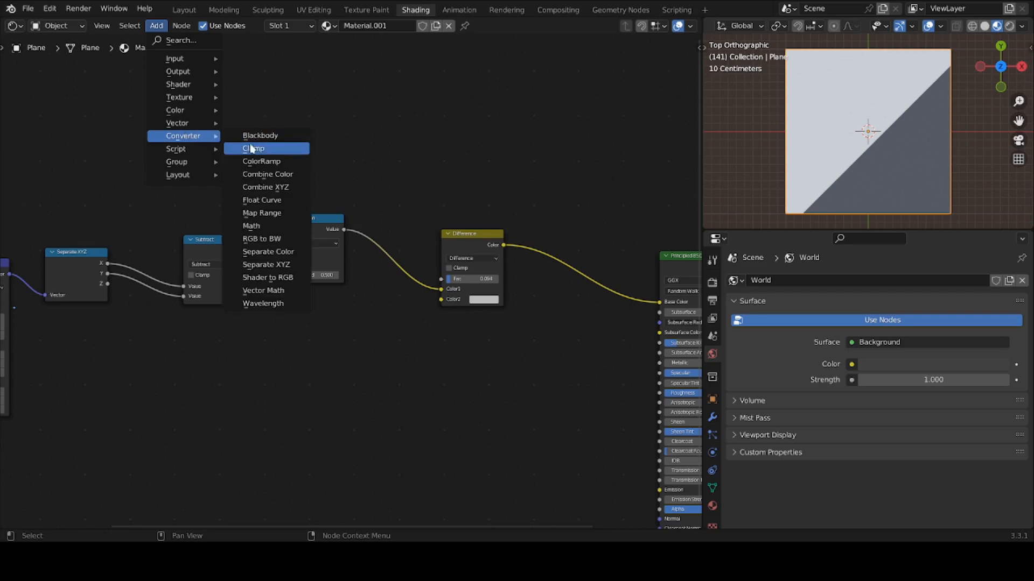
left_click(263, 162)
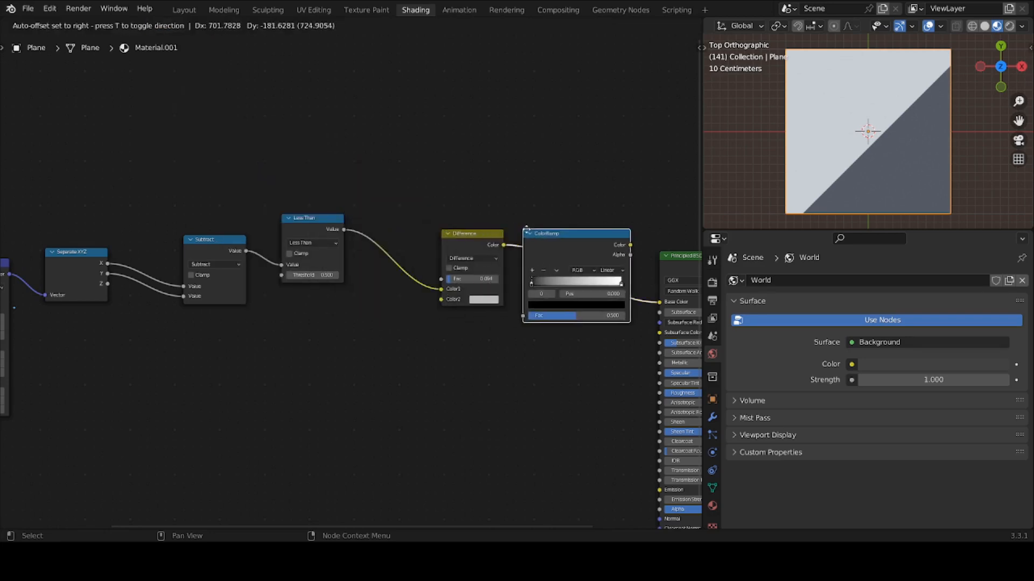
left_click(563, 236)
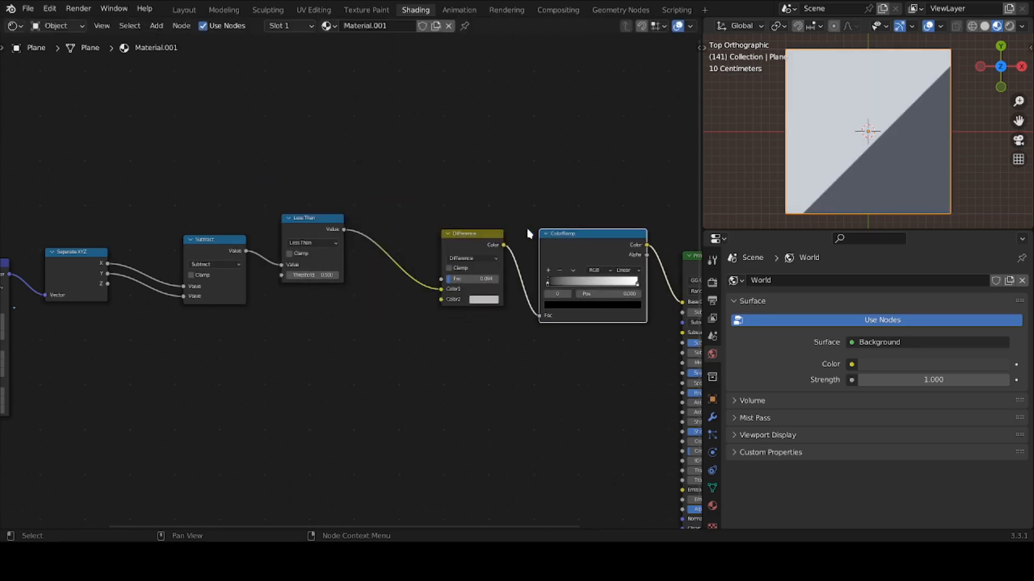
Step: Add two stops to the ColorRamp and distribute all its stops evenly
scroll(595, 295, "up", 2)
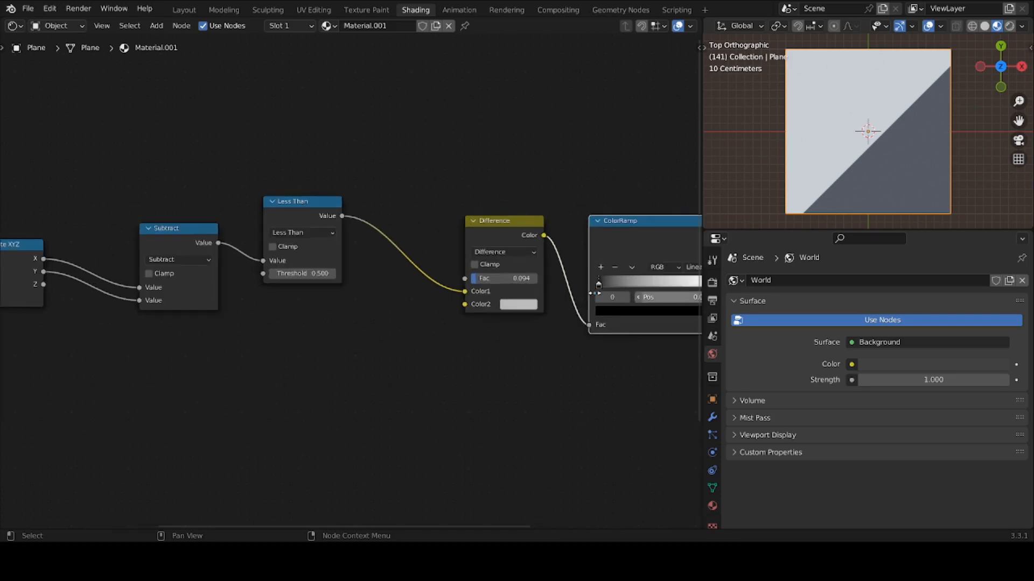
middle_click_drag(595, 294, 489, 296)
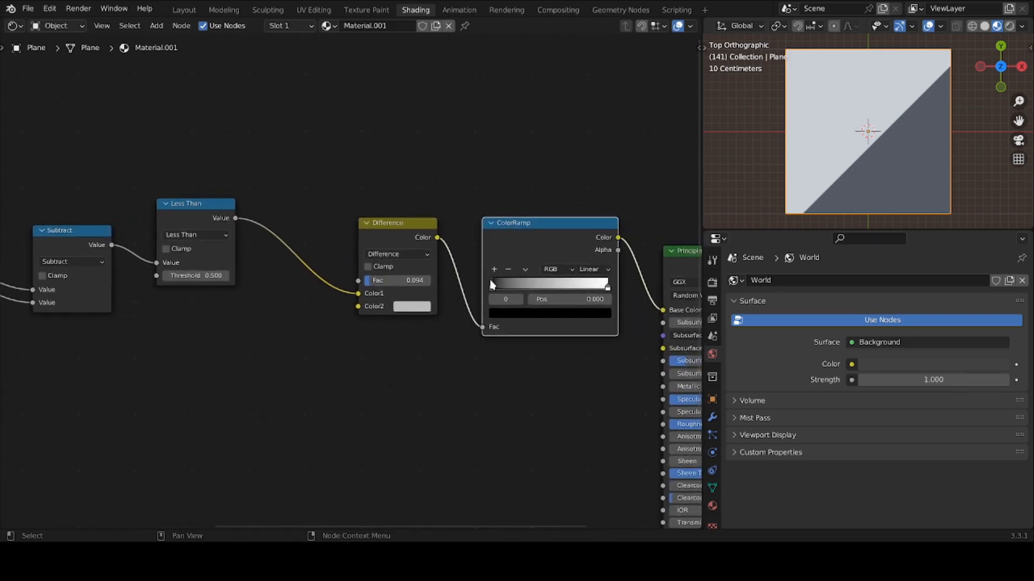
left_click(494, 269)
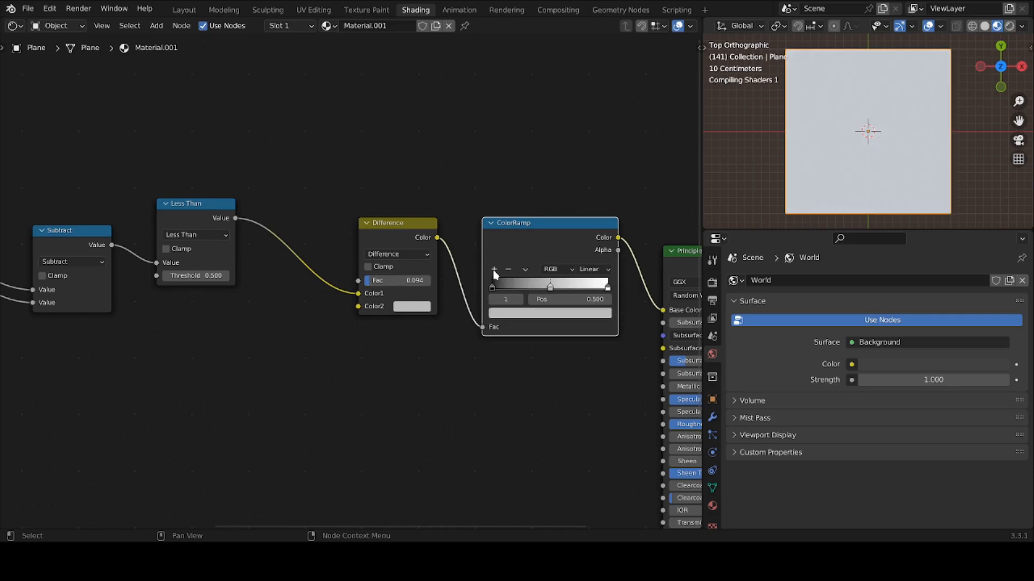
left_click(524, 271)
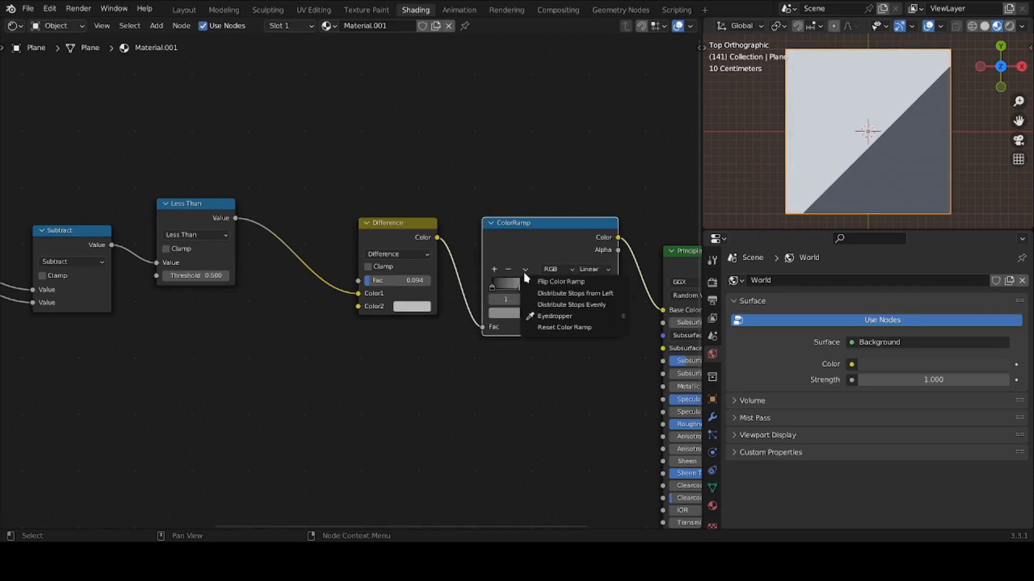
left_click(538, 304)
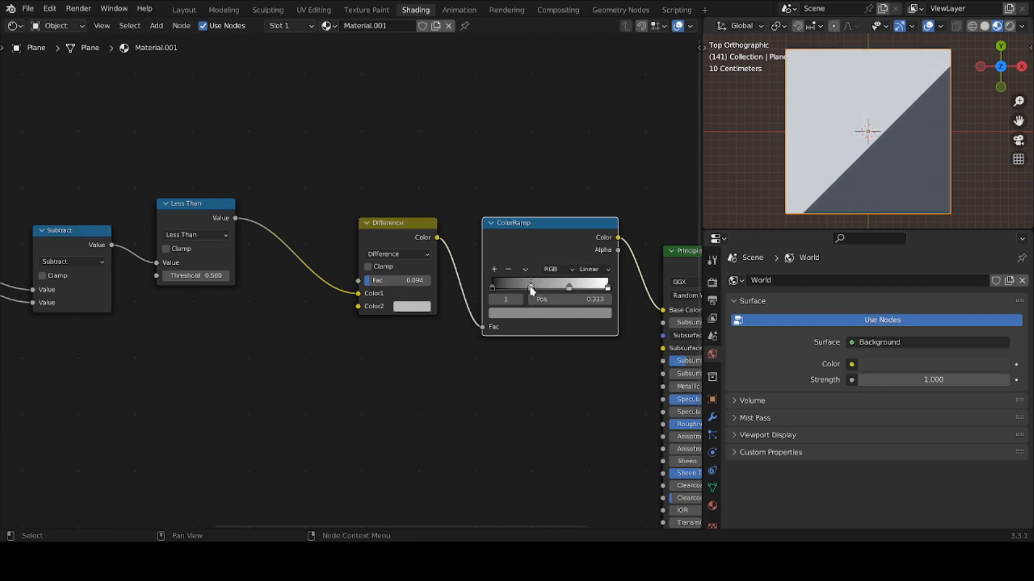
Step: Color the ColorRamp stop at position 0.333 bright red
left_click(532, 314)
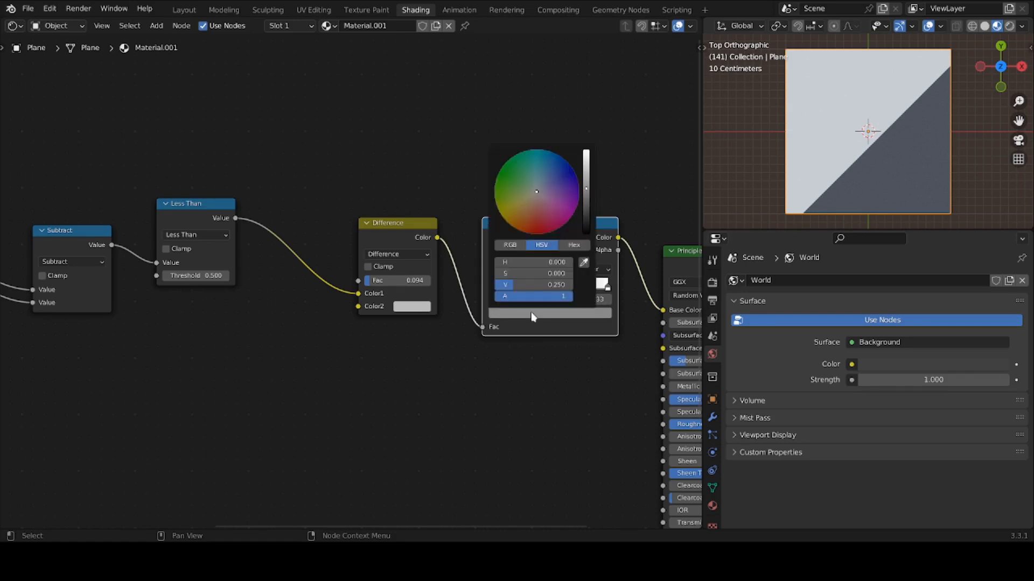
left_click(536, 224)
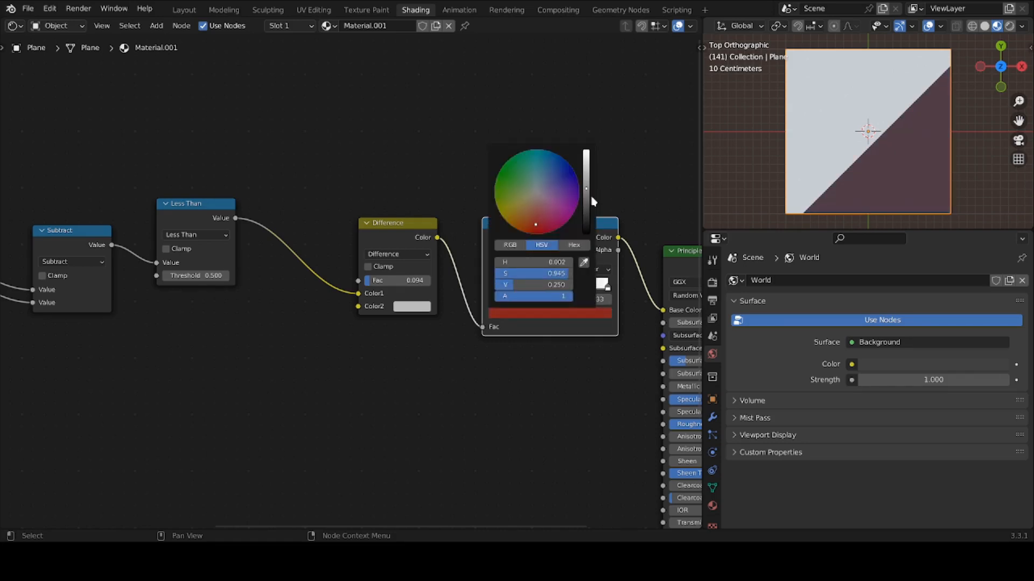
left_click_drag(586, 191, 585, 183)
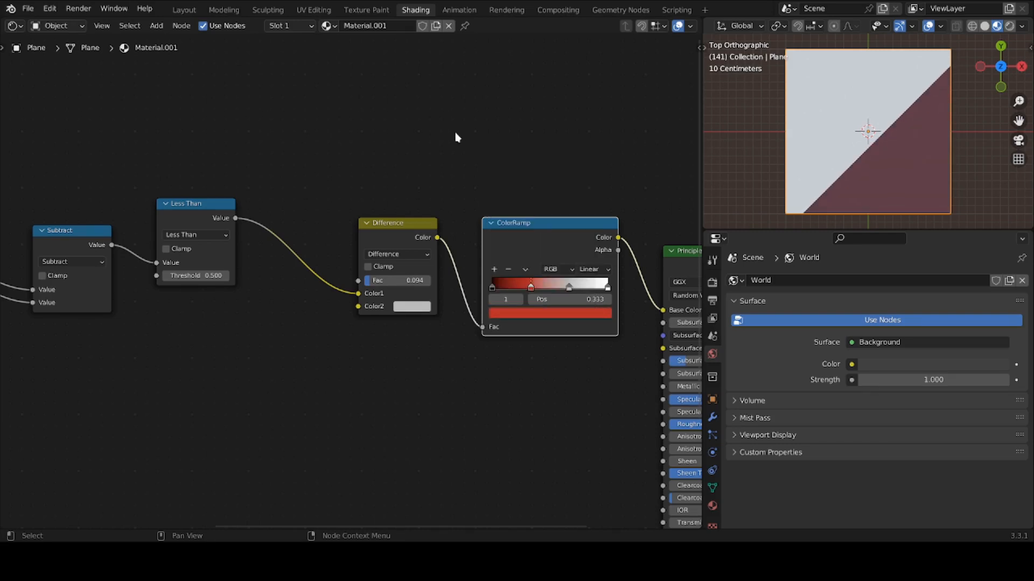
Step: Color the ColorRamp stop at position 0.667 green
left_click(570, 289)
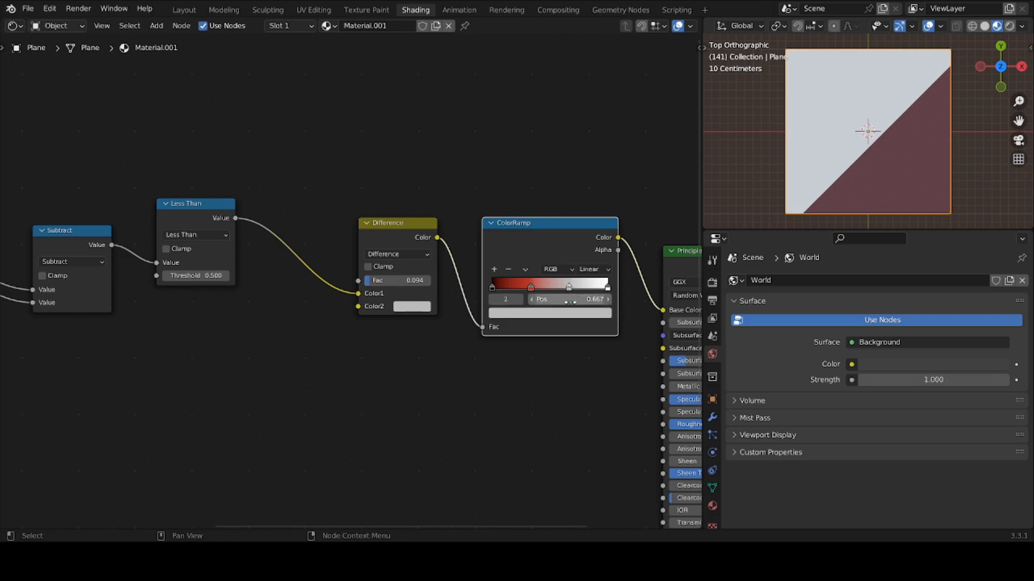
left_click(572, 313)
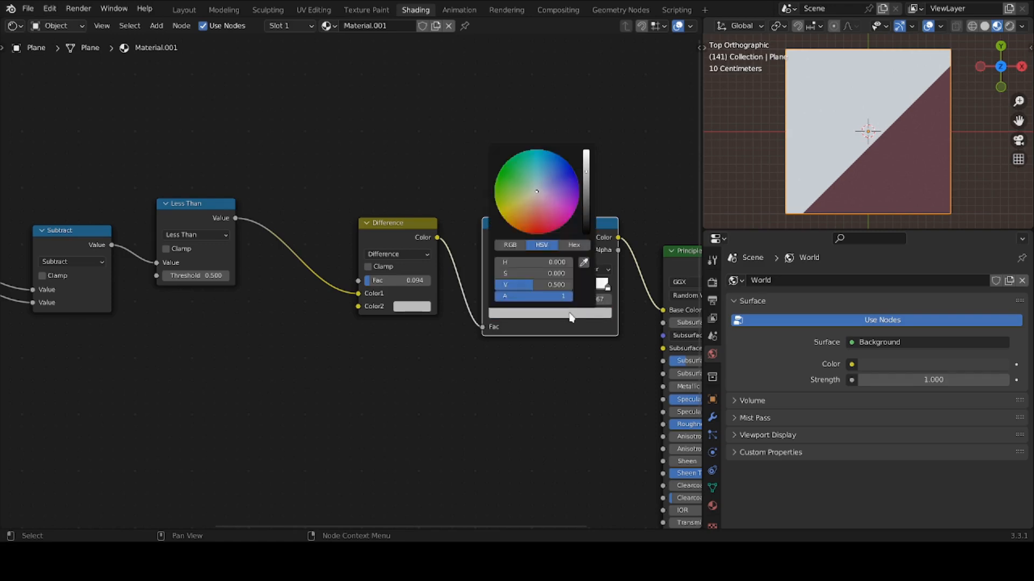
left_click(512, 186)
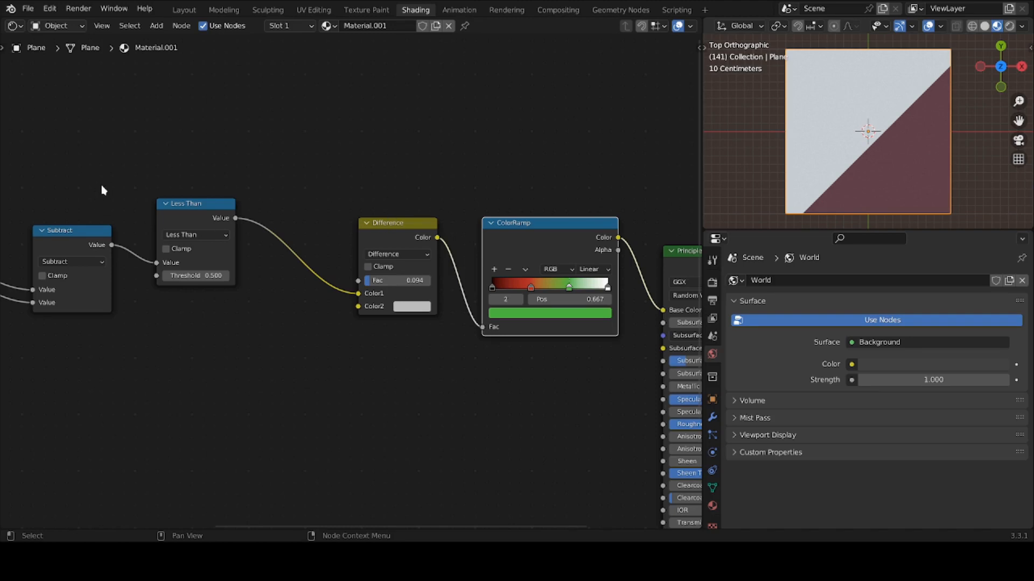
left_click(156, 26)
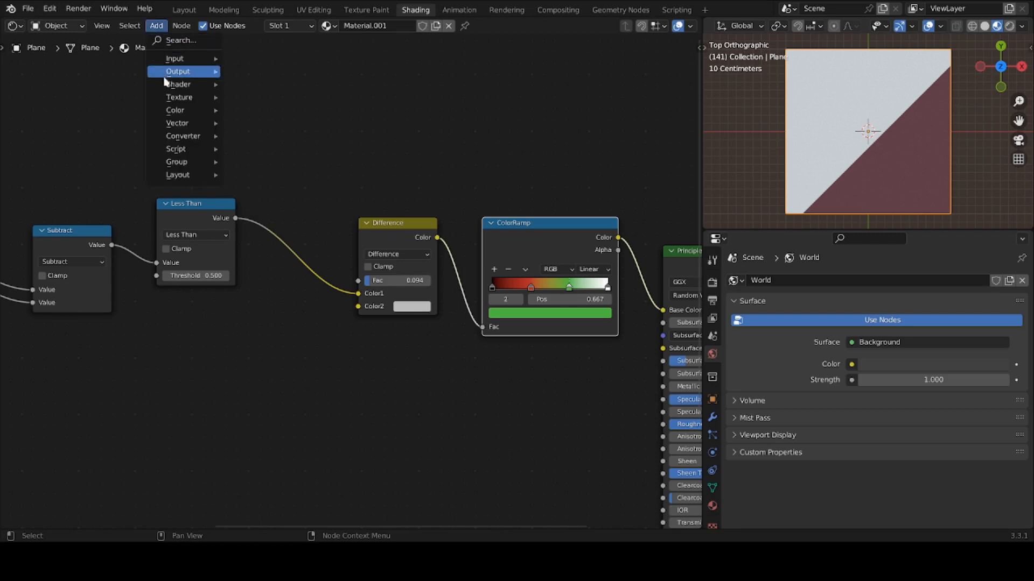
mouse_move(164, 99)
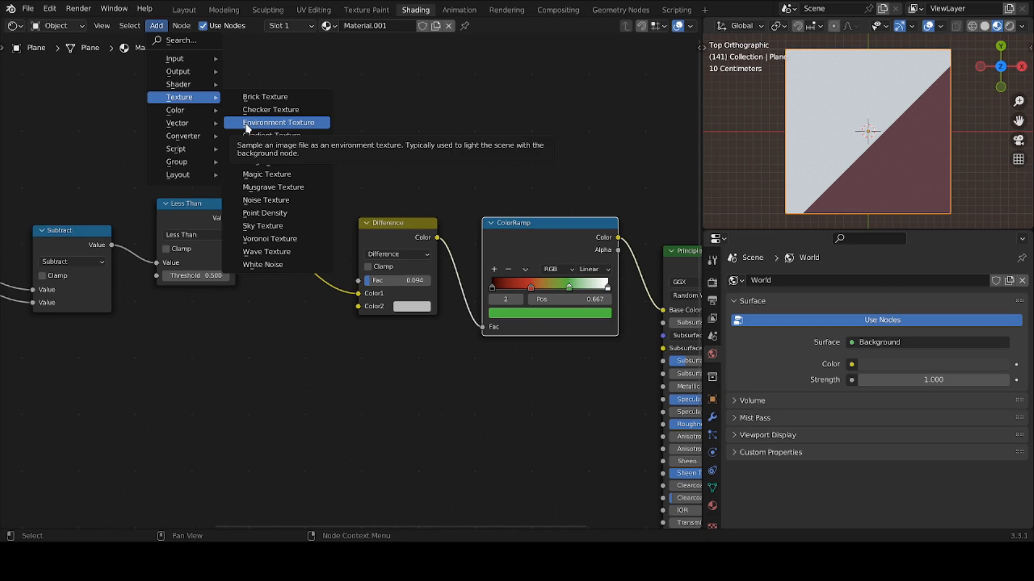
left_click(265, 240)
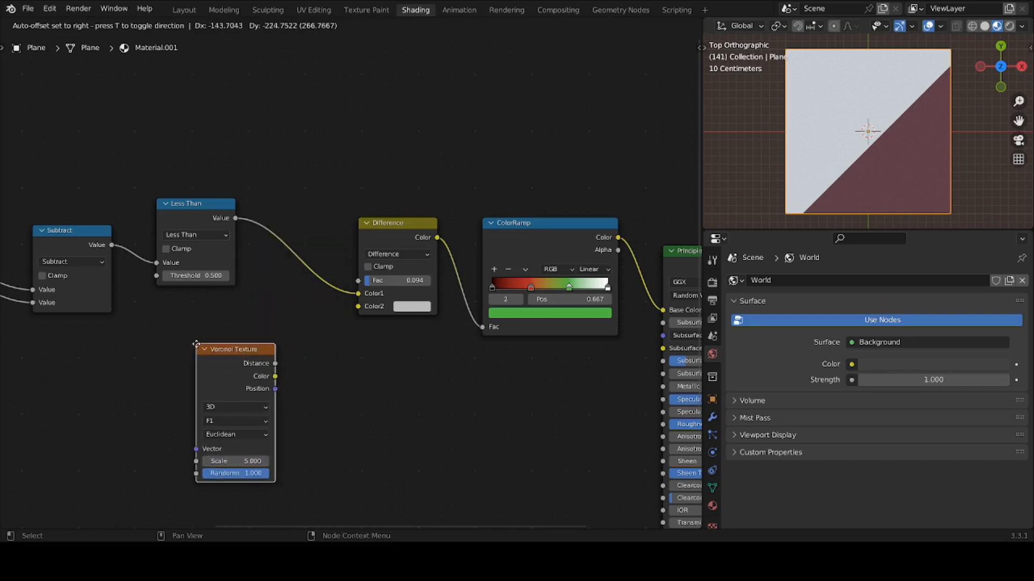
key("Escape")
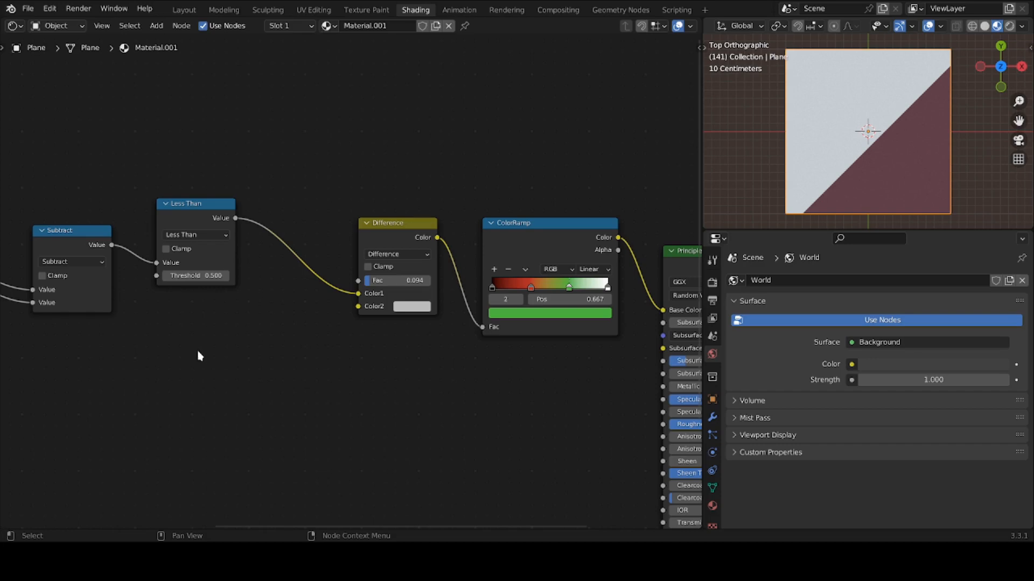
Step: Mute the Mapping node and unmute it again to compare the plane with and without its effect
scroll(197, 350, "down", 2)
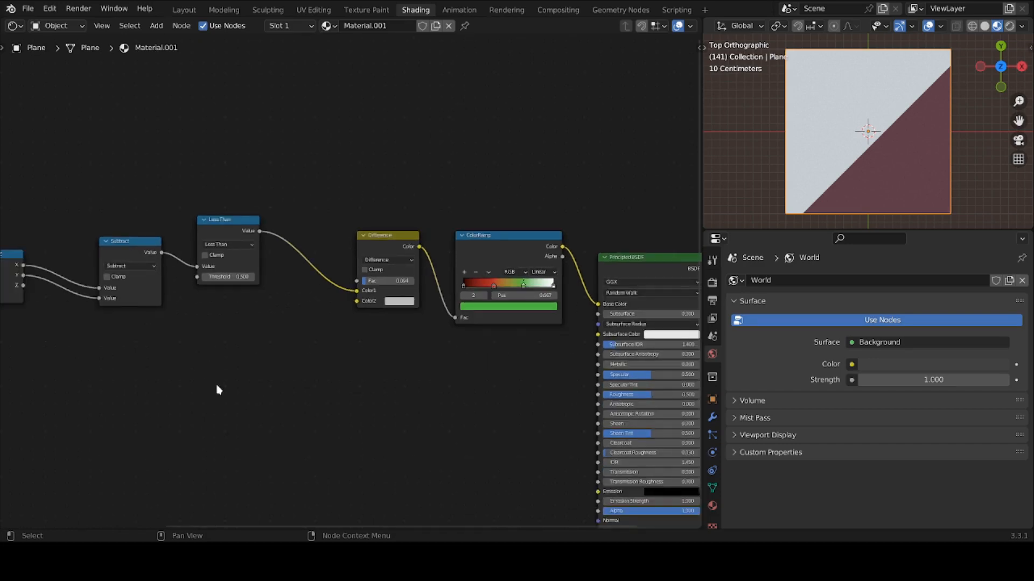
middle_click_drag(219, 388, 429, 382)
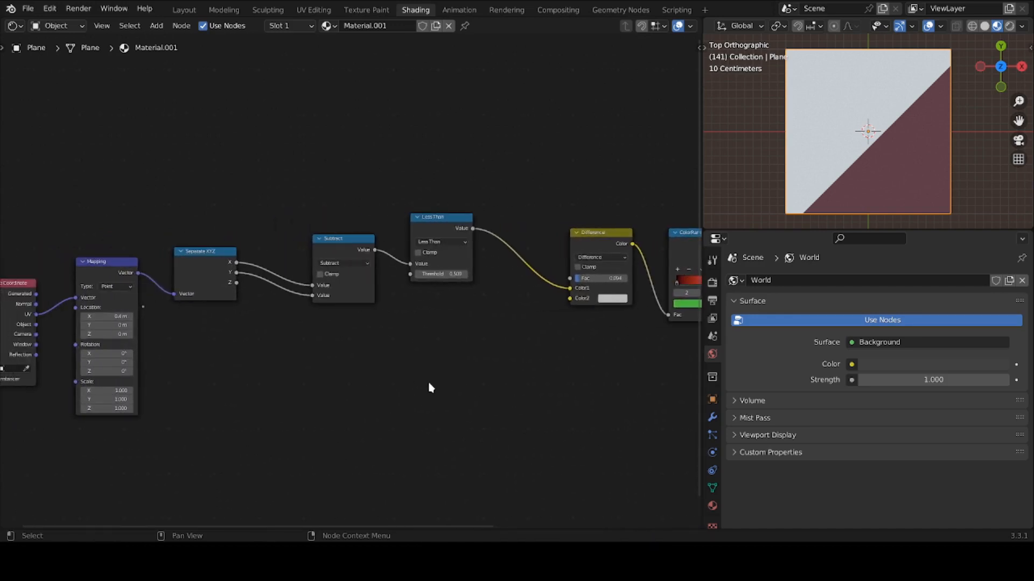
scroll(428, 387, "up", 2)
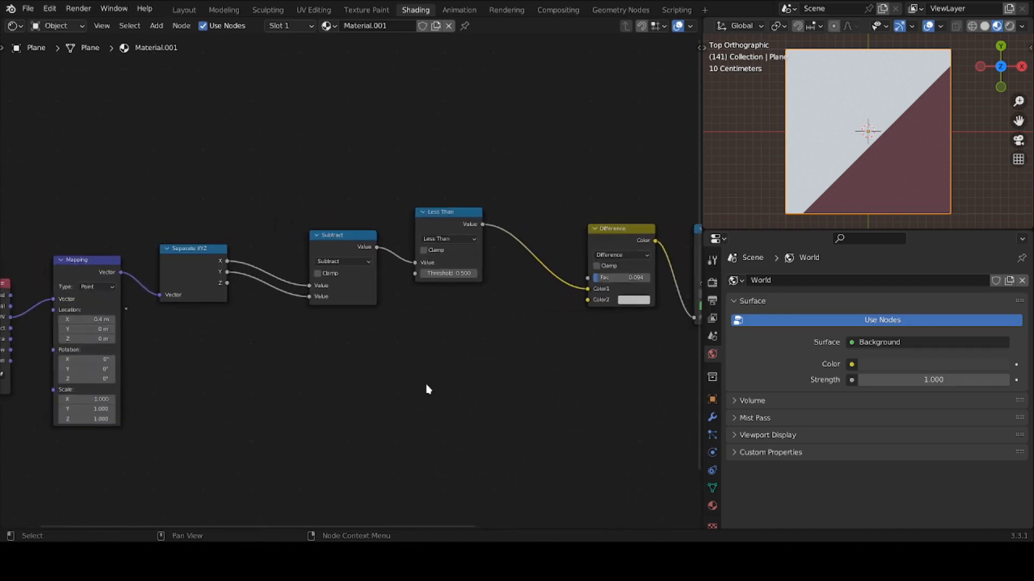
left_click(83, 263)
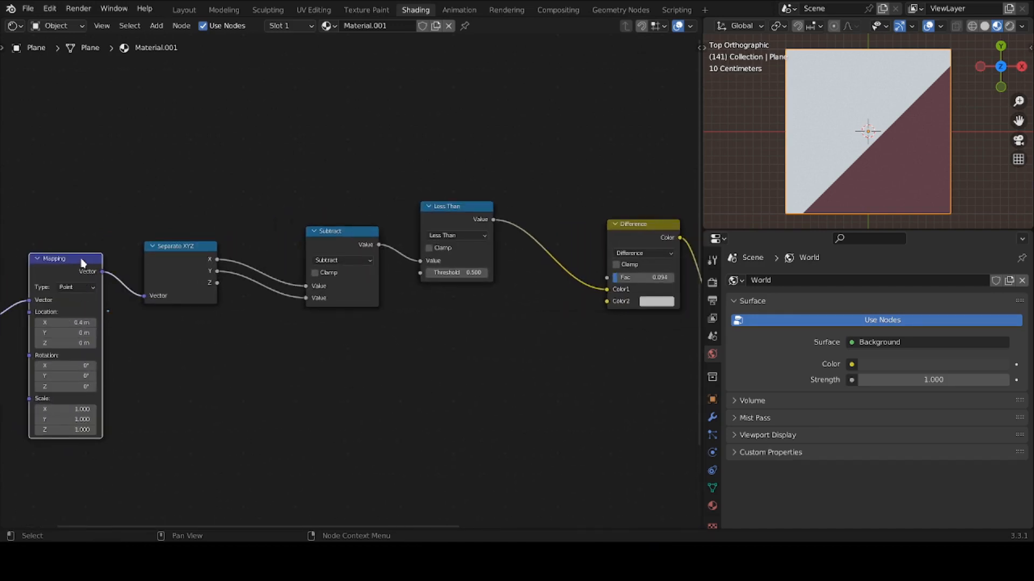
key("m")
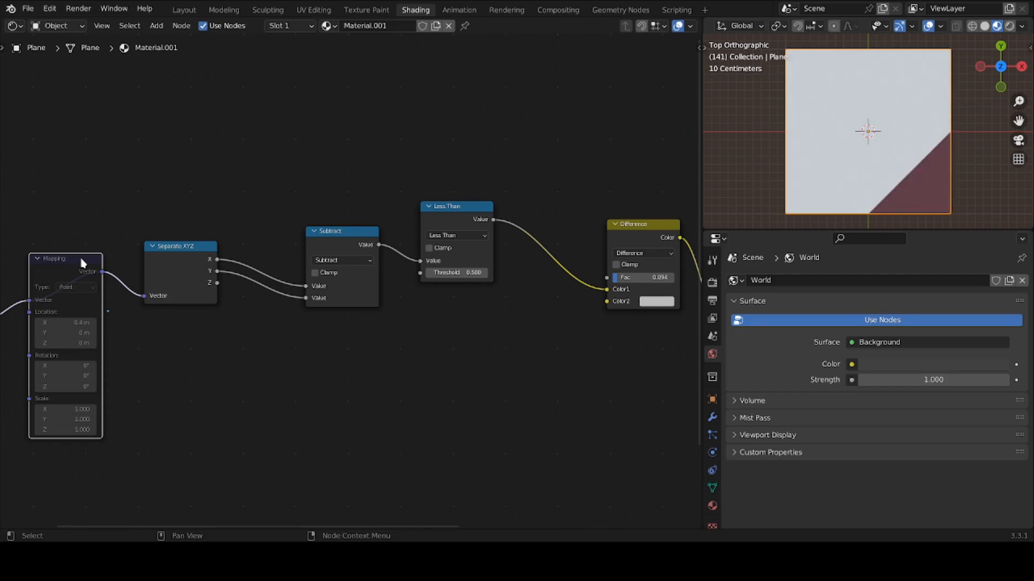
key("m")
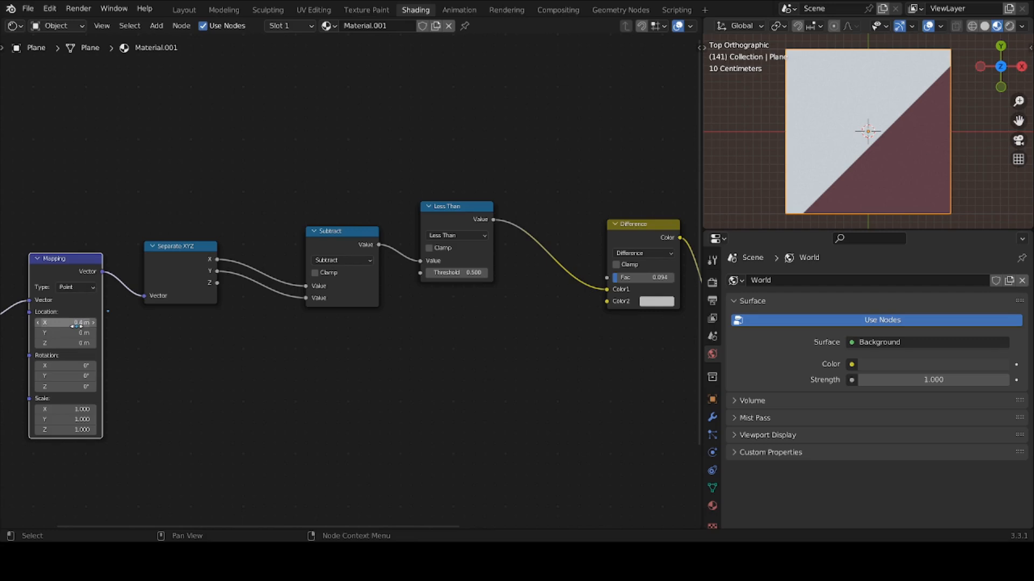
Step: Set the Mapping node's location to X 0.5 m and Y -0.2 m, and its X scale to 0.5
left_click_drag(65, 323, 151, 322)
left_click_drag(76, 322, 54, 322)
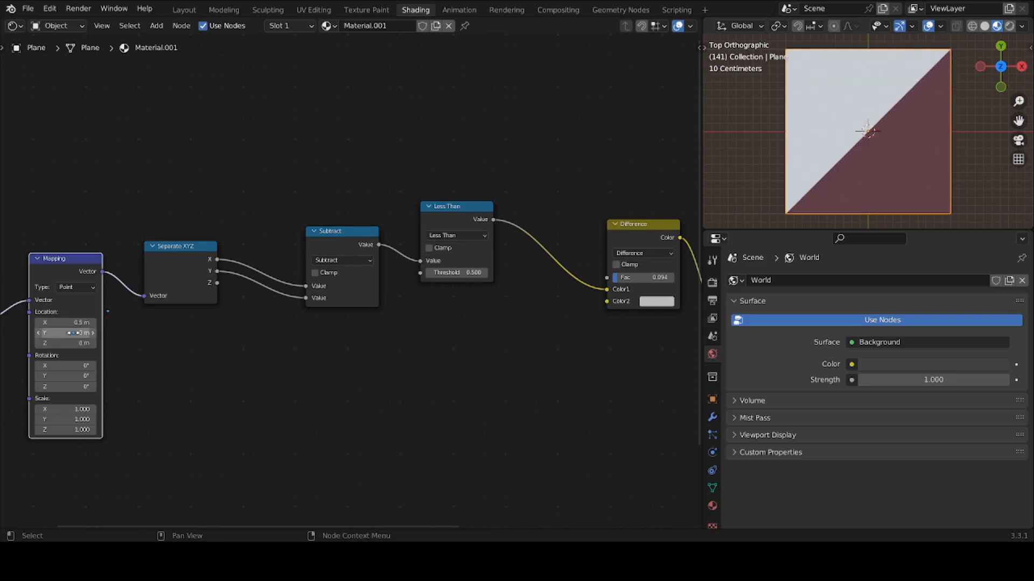
mouse_move(71, 332)
left_mouse_down()
mouse_move(54, 333)
mouse_move(81, 333)
mouse_move(57, 333)
mouse_move(67, 333)
left_mouse_up()
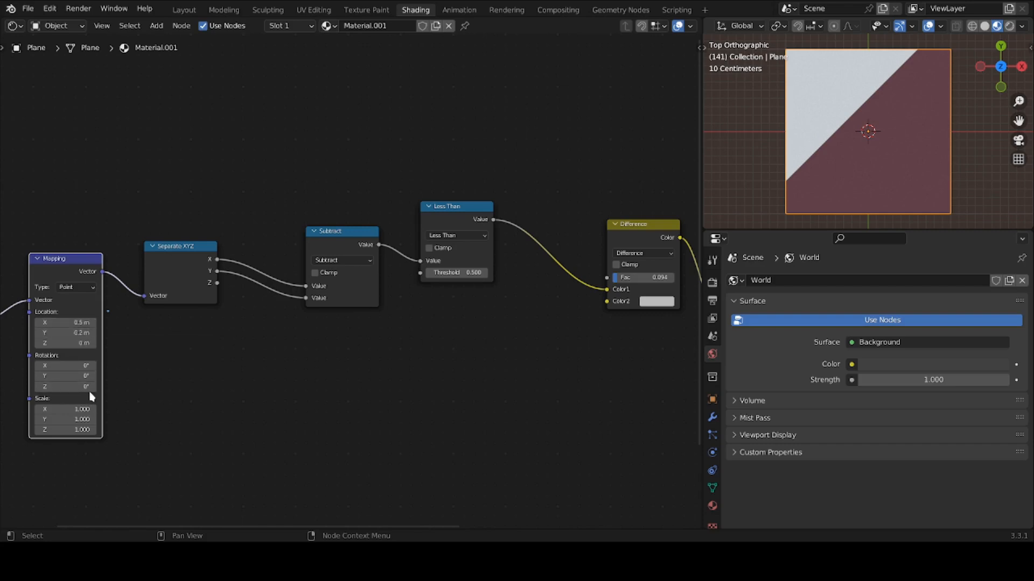
mouse_move(77, 414)
left_mouse_down()
mouse_move(91, 414)
mouse_move(59, 414)
mouse_move(77, 413)
left_mouse_up()
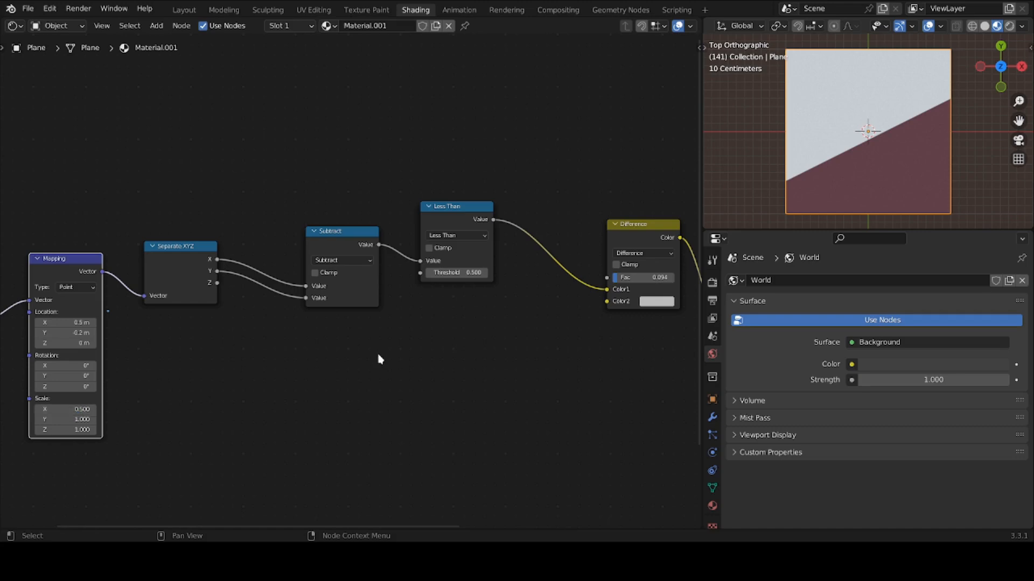
Step: Review the converter nodes available to add and the operations offered by the Subtract math node, keeping Subtract
left_click(184, 266)
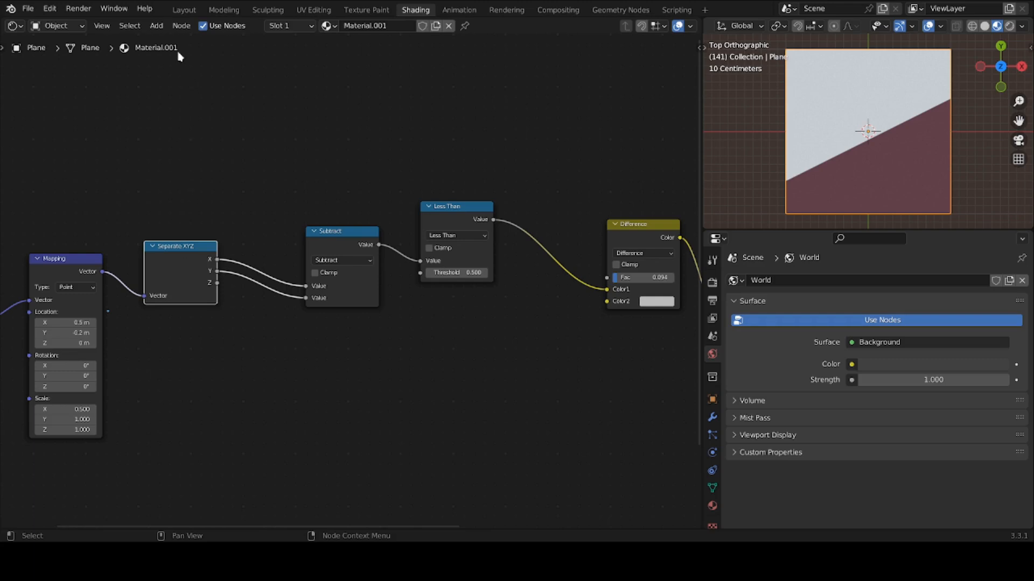
left_click(157, 25)
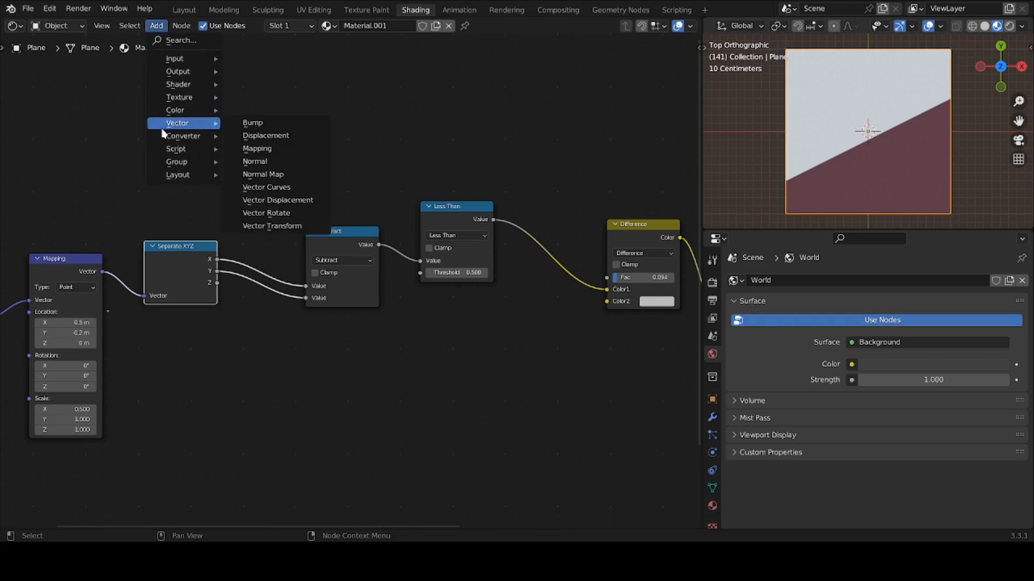
mouse_move(169, 141)
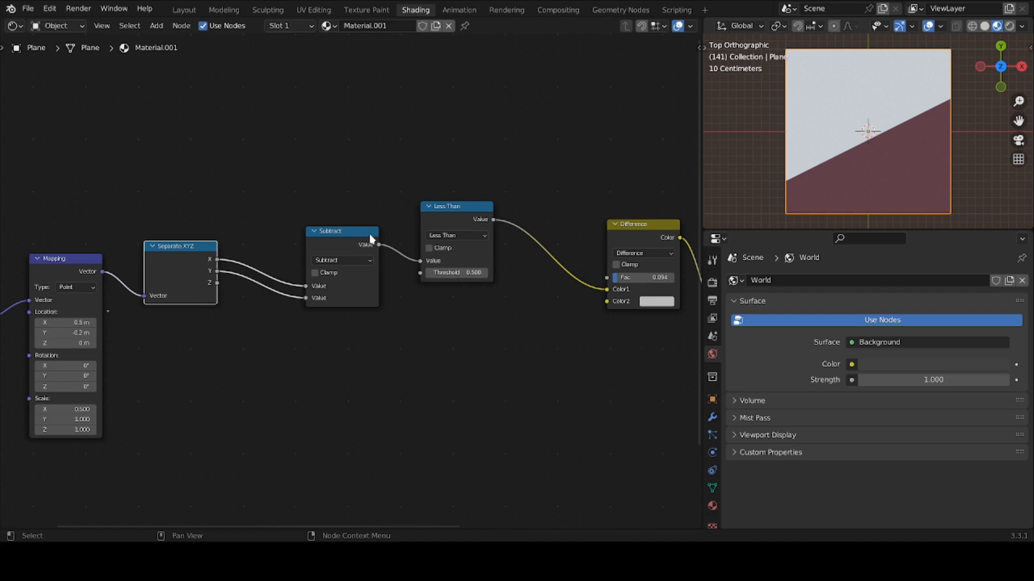
left_click(354, 237)
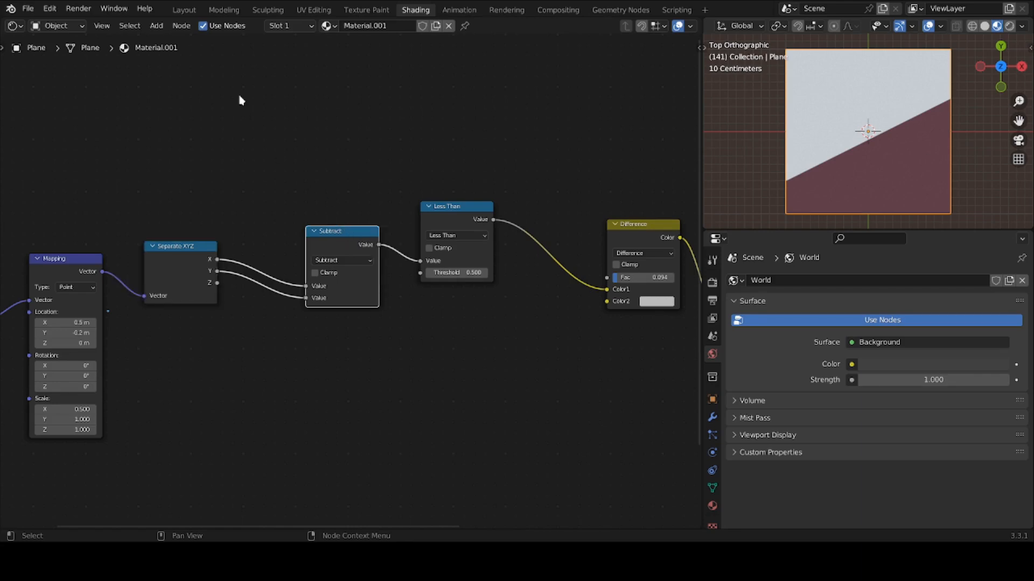
left_click(156, 26)
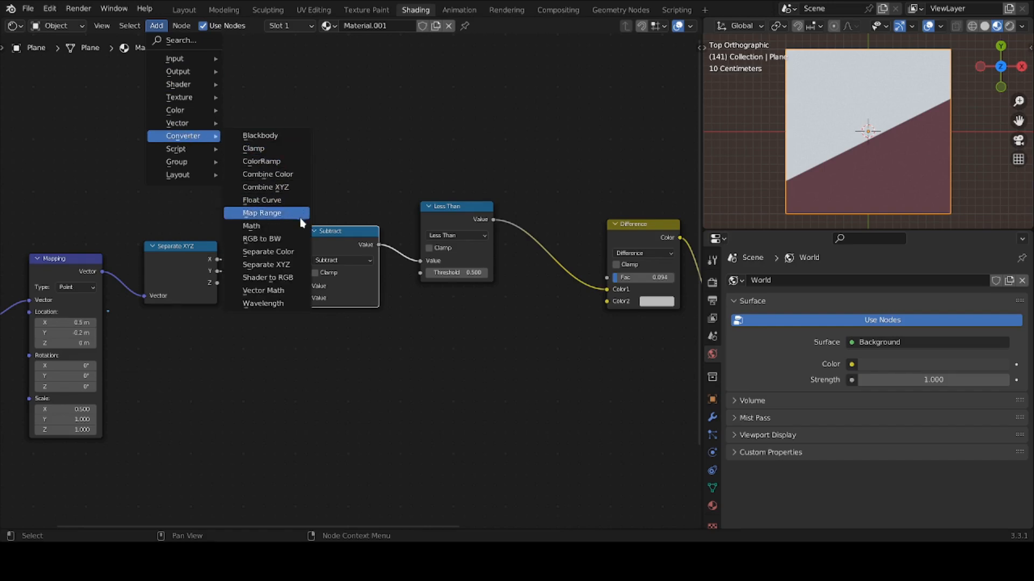
left_click(355, 260)
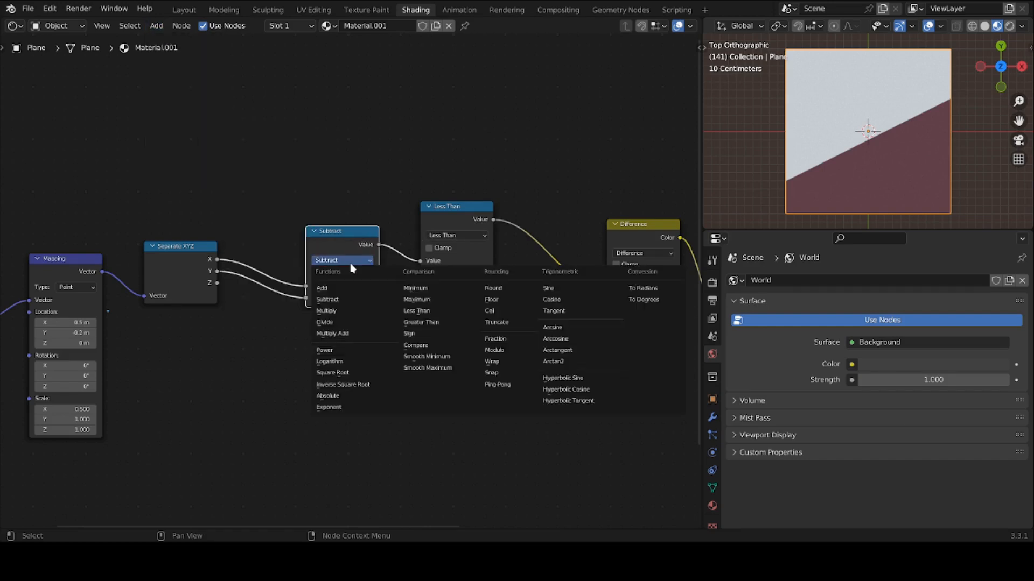
left_click(347, 300)
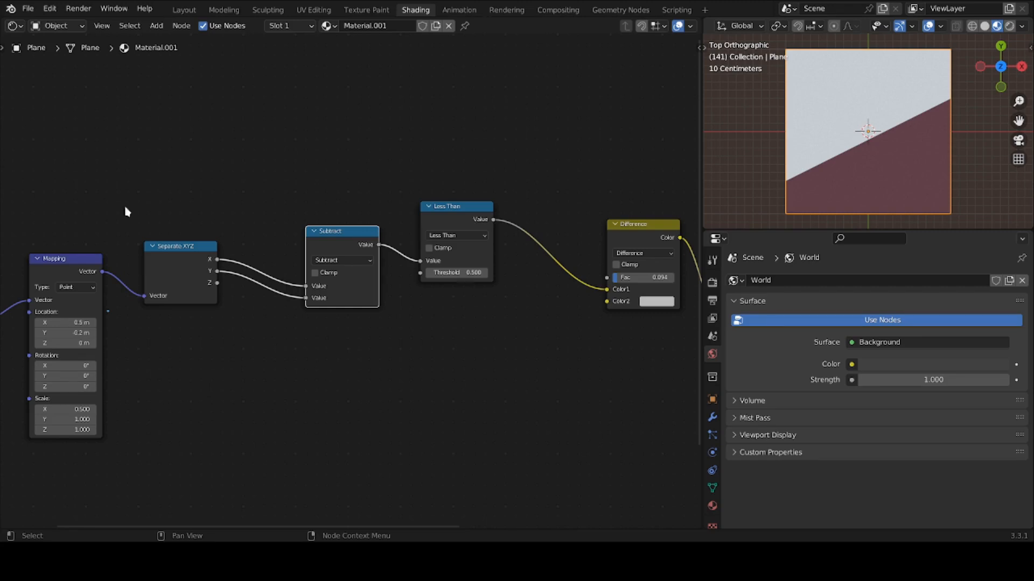
Step: Annotate the empty area above the Separate XYZ node with the handwritten equation y = x
key("t")
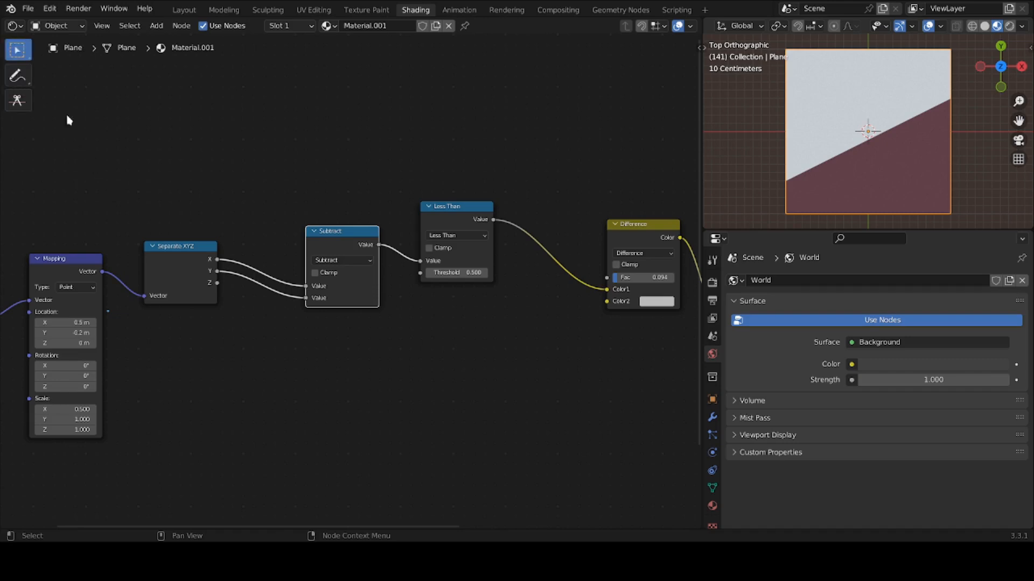
left_click(18, 76)
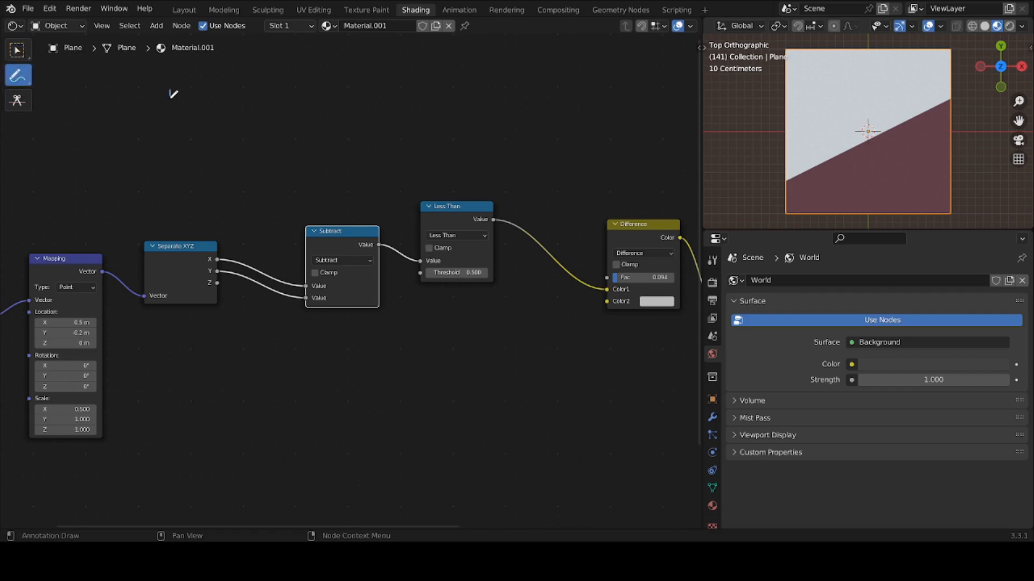
mouse_move(169, 91)
left_mouse_down()
mouse_move(181, 91)
mouse_move(180, 116)
mouse_move(163, 114)
mouse_move(208, 101)
mouse_move(207, 111)
left_mouse_up()
mouse_move(263, 94)
left_mouse_down()
mouse_move(238, 114)
mouse_move(262, 93)
mouse_move(266, 109)
mouse_move(263, 97)
left_mouse_up()
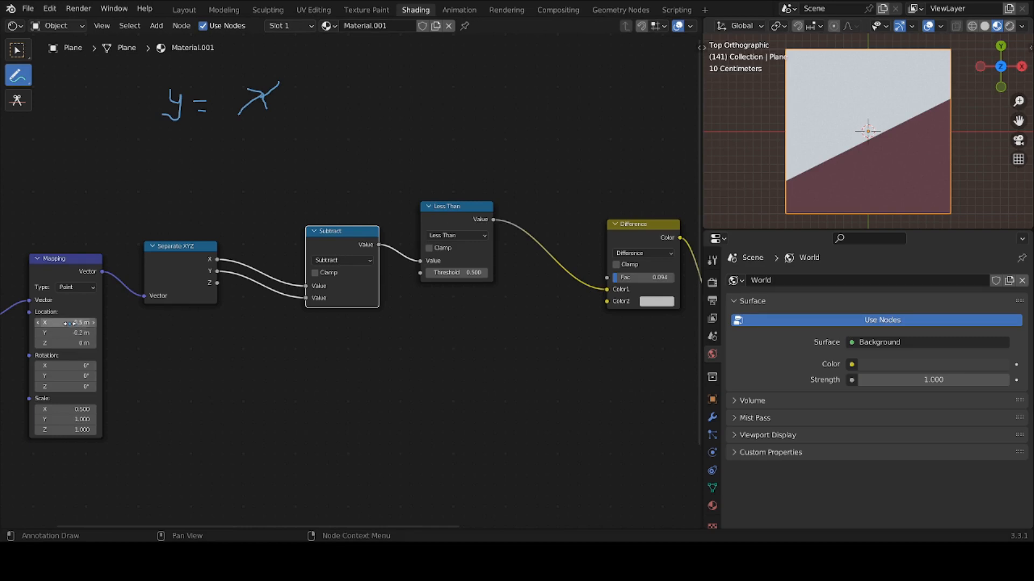
Step: Set the Mapping node's X location to 0.2 m, its X rotation to about -1.3°, and its X scale to 0.8
mouse_move(68, 323)
left_mouse_down()
mouse_move(54, 323)
mouse_move(81, 326)
left_mouse_up()
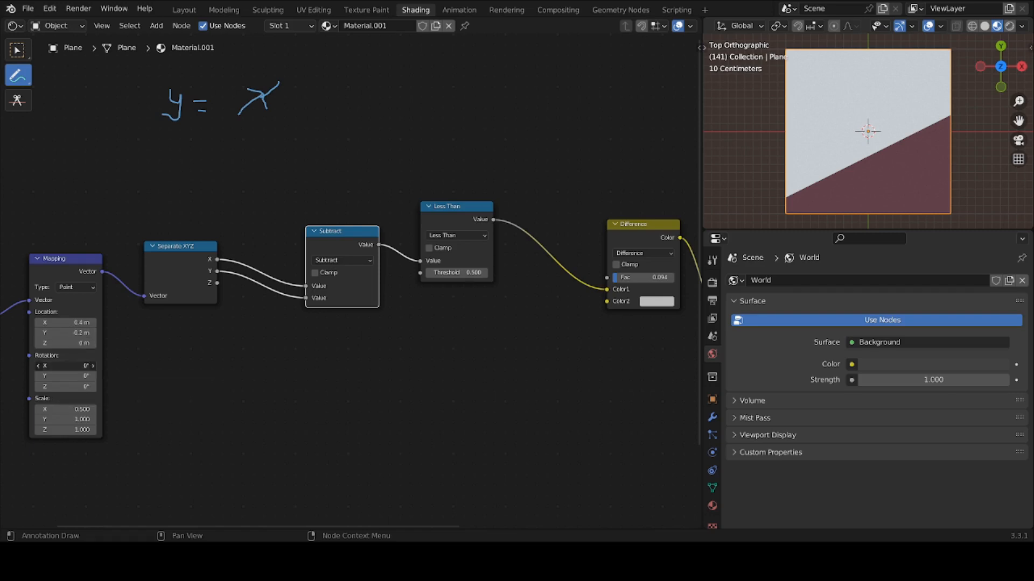
left_click_drag(65, 365, 76, 410)
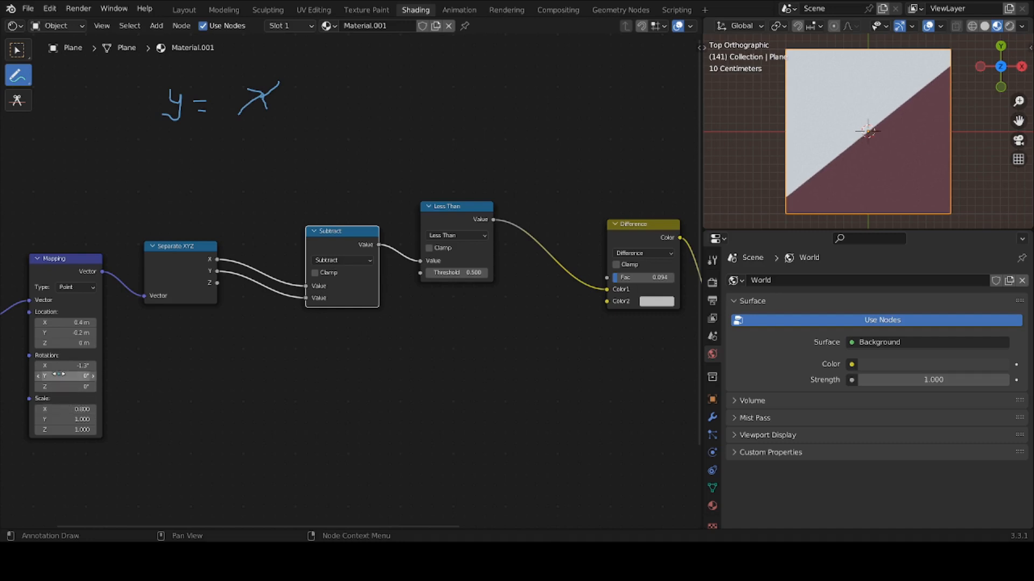
left_click_drag(64, 323, 60, 322)
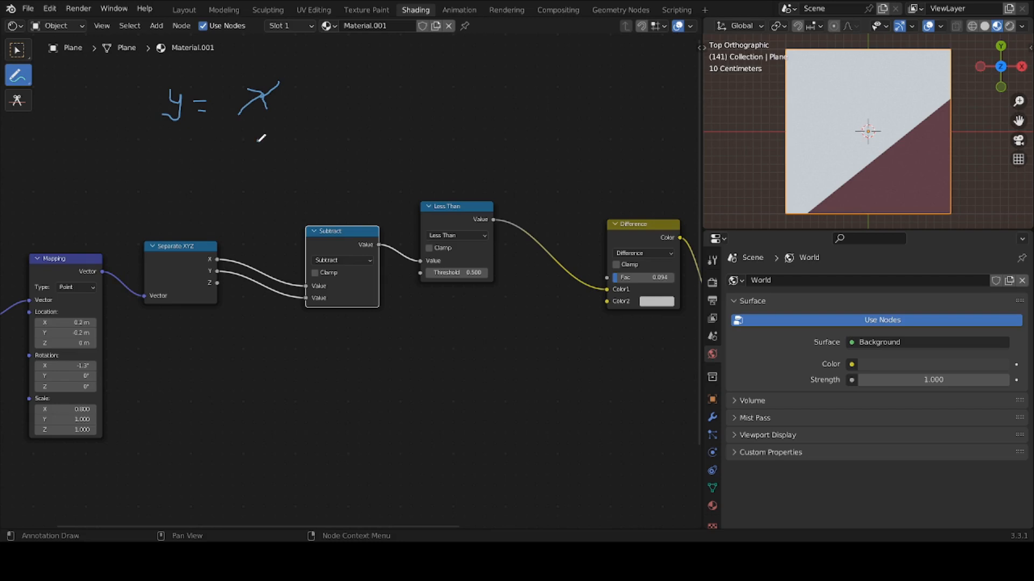
Step: Annotate x - y beneath the equation and trace the Separate XYZ link into Subtract, erasing the handwritten formulas but keeping the traced line
mouse_move(259, 141)
left_mouse_down()
mouse_move(238, 163)
mouse_move(253, 154)
mouse_move(268, 166)
mouse_move(288, 147)
mouse_move(321, 152)
mouse_move(339, 141)
mouse_move(315, 165)
left_mouse_up()
left_click_drag(218, 251, 306, 280)
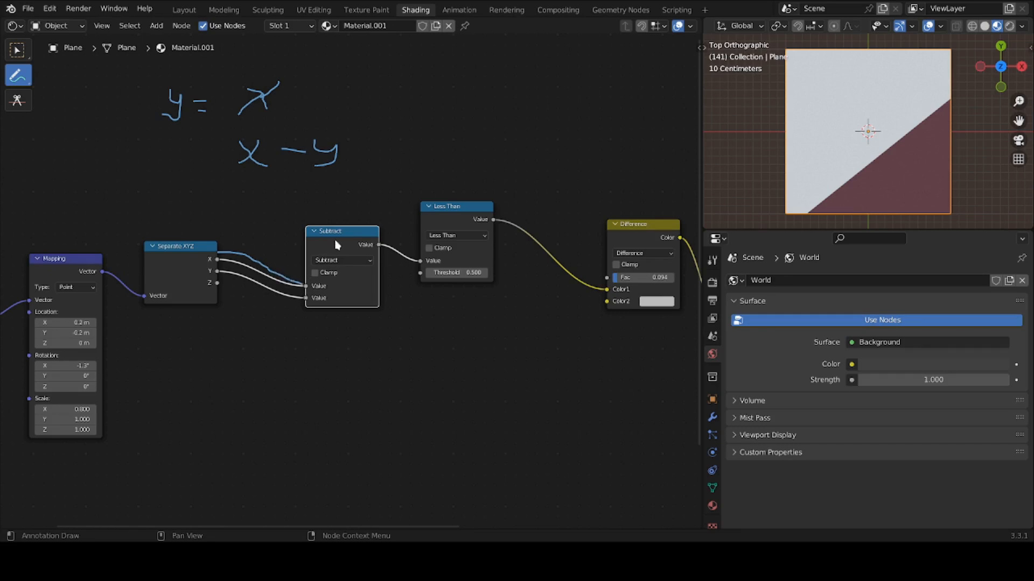
mouse_move(346, 208)
left_mouse_down()
mouse_move(295, 227)
mouse_move(324, 245)
mouse_move(357, 230)
mouse_move(354, 205)
mouse_move(338, 205)
left_mouse_up()
mouse_move(308, 242)
left_mouse_down("ctrl")
mouse_move(362, 219)
mouse_move(302, 251)
mouse_move(348, 160)
mouse_move(286, 150)
mouse_move(339, 157)
mouse_move(231, 104)
mouse_move(243, 85)
mouse_move(164, 98)
mouse_move(194, 115)
mouse_move(242, 120)
left_mouse_up("ctrl")
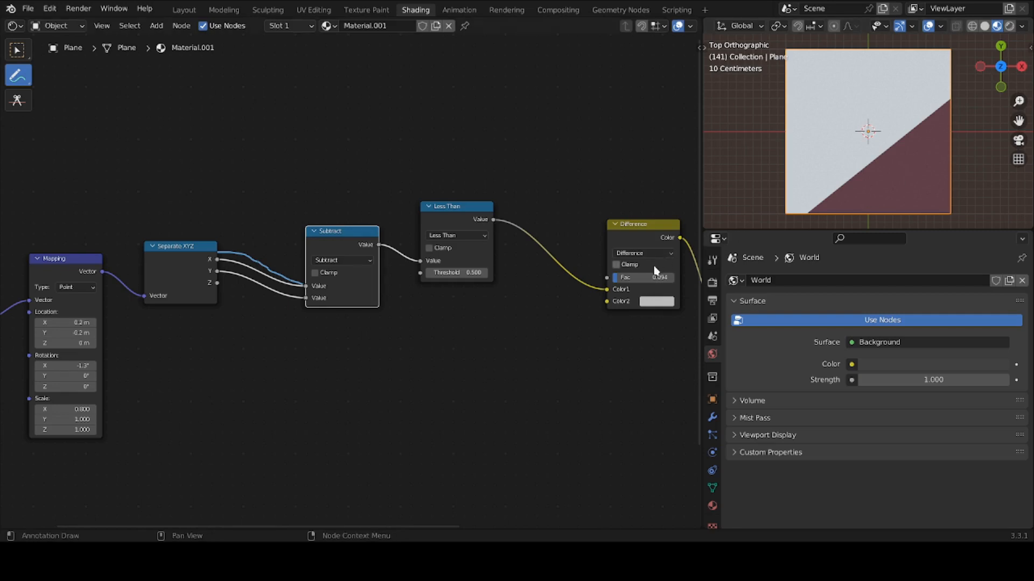
Step: Add a Voronoi Texture node below the Less Than node
middle_click_drag(643, 267, 523, 277)
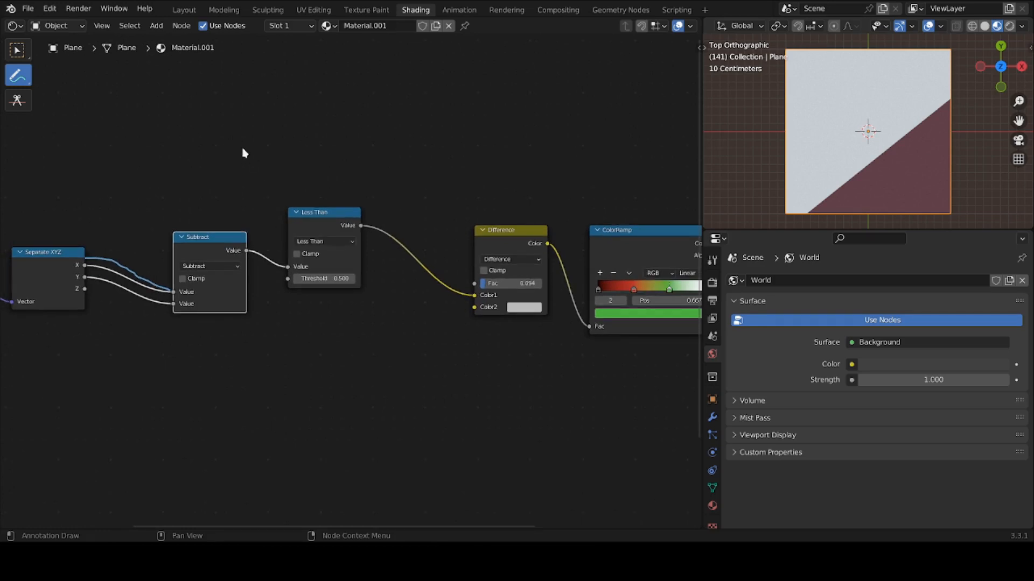
left_click(156, 26)
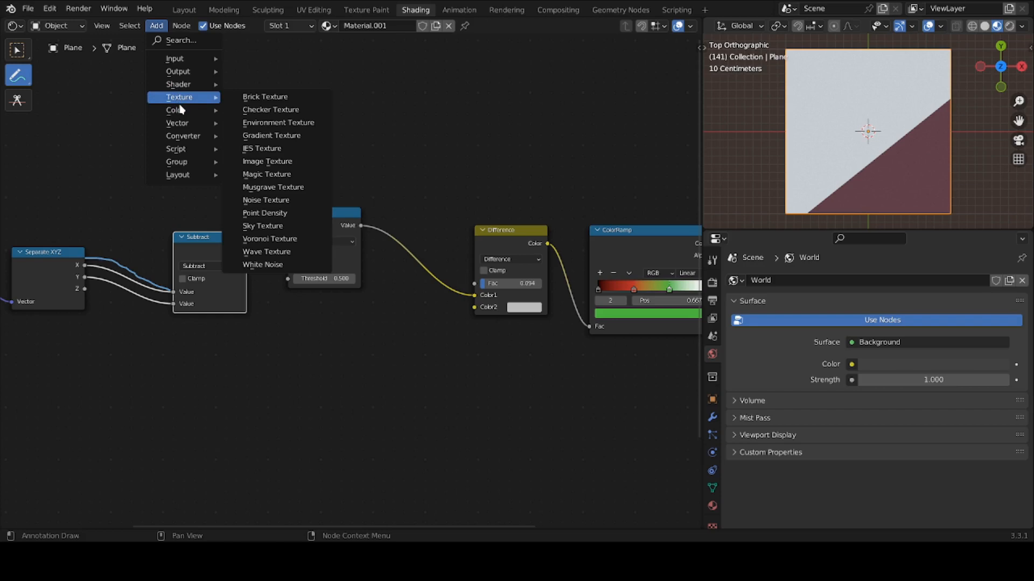
mouse_move(191, 102)
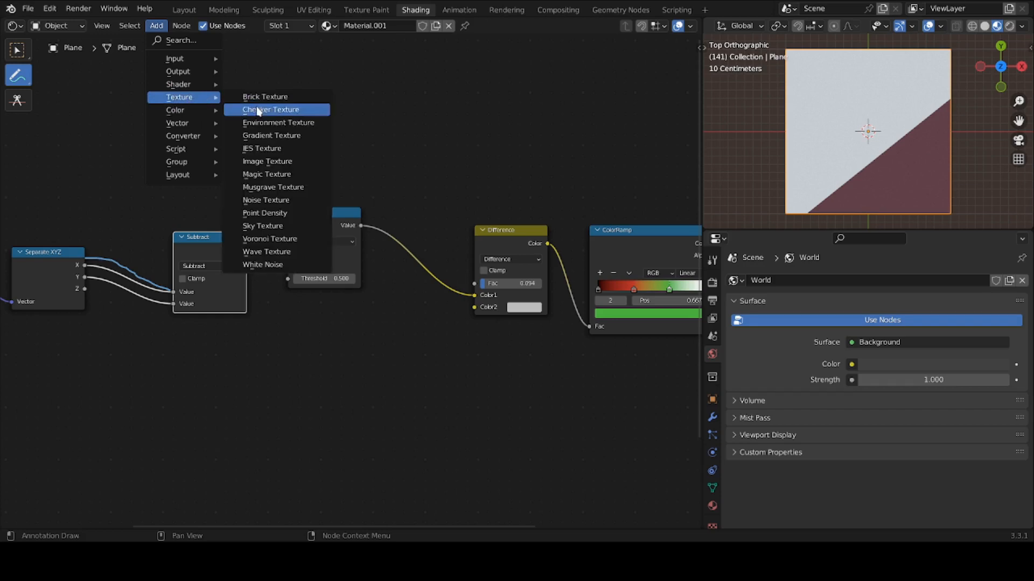
left_click(275, 244)
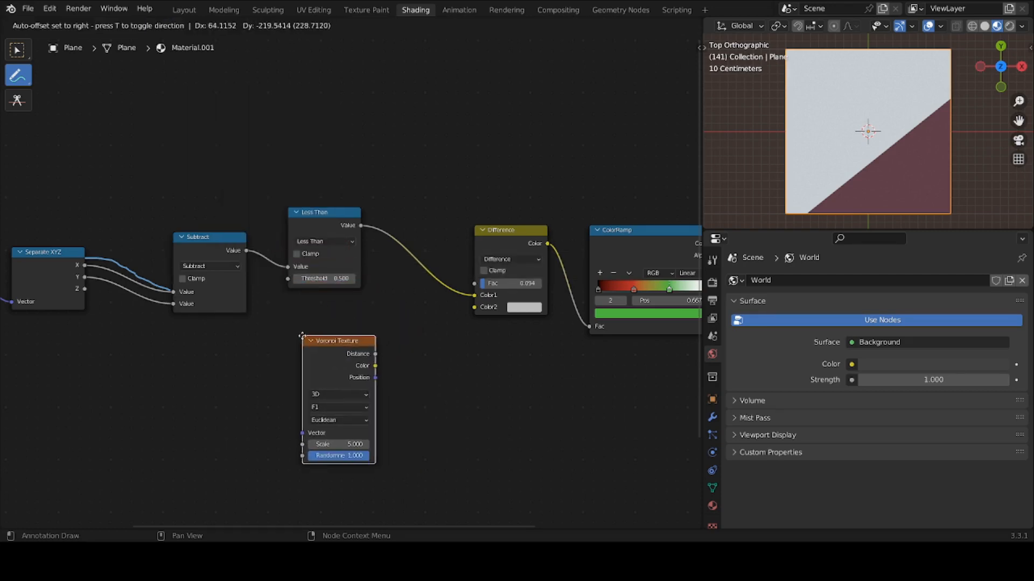
left_click(303, 341)
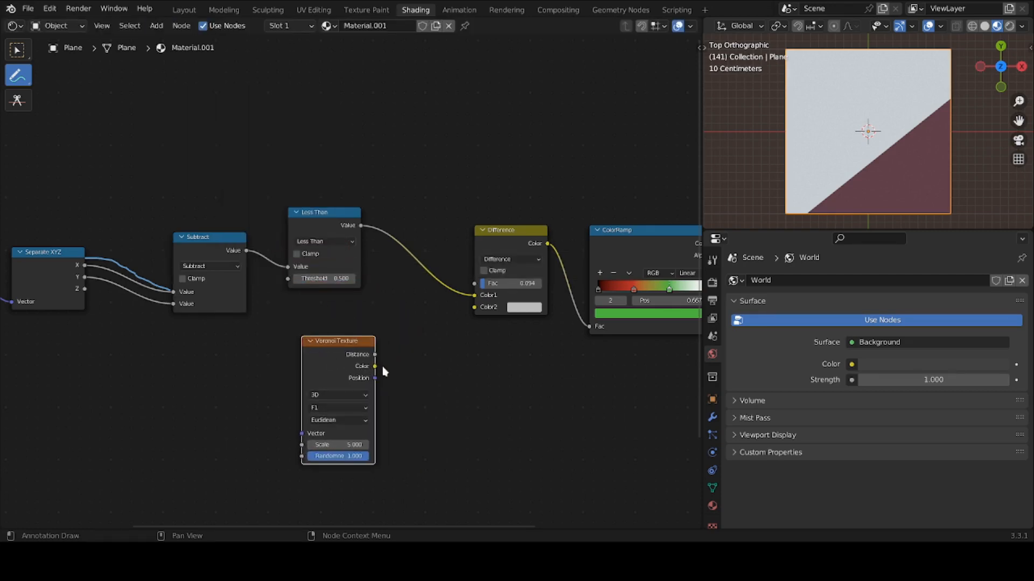
Step: Return from annotating to the selection tool and connect the Voronoi Texture's Color output to the Difference node's Color2 input
left_click_drag(375, 366, 396, 363)
left_click_drag(383, 357, 392, 364, "ctrl")
left_click(18, 52)
key("t")
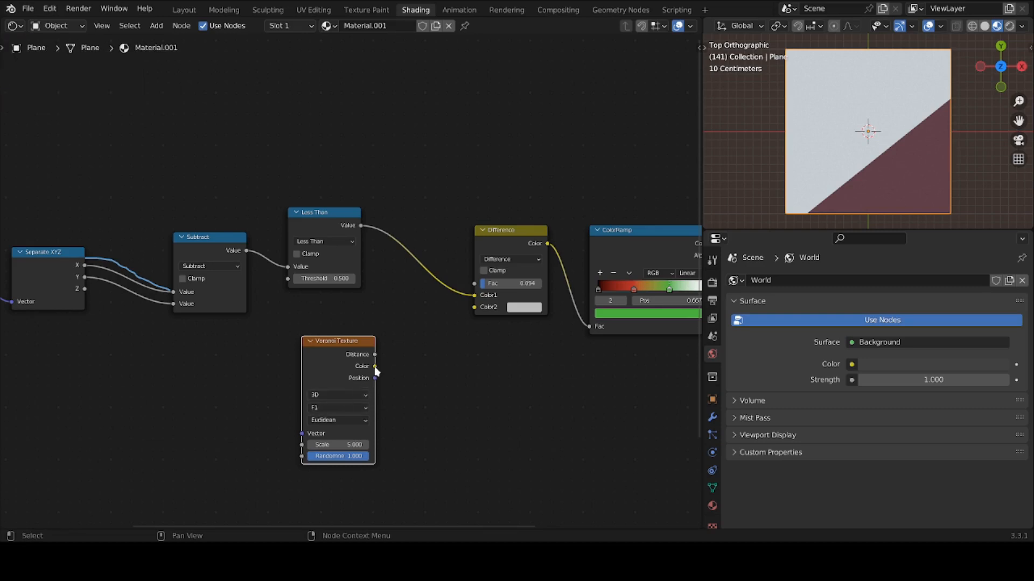
left_click_drag(375, 367, 476, 311)
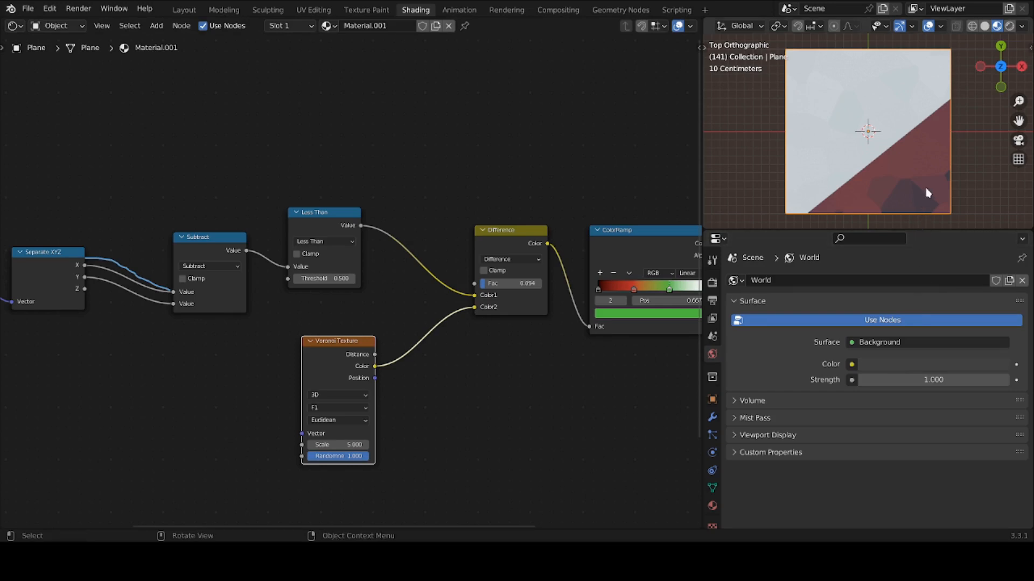
Step: Mute the ColorRamp node and, after trying the Difference node's Fac input, feed its Color2 from the Voronoi Texture's Distance output
left_click(629, 235)
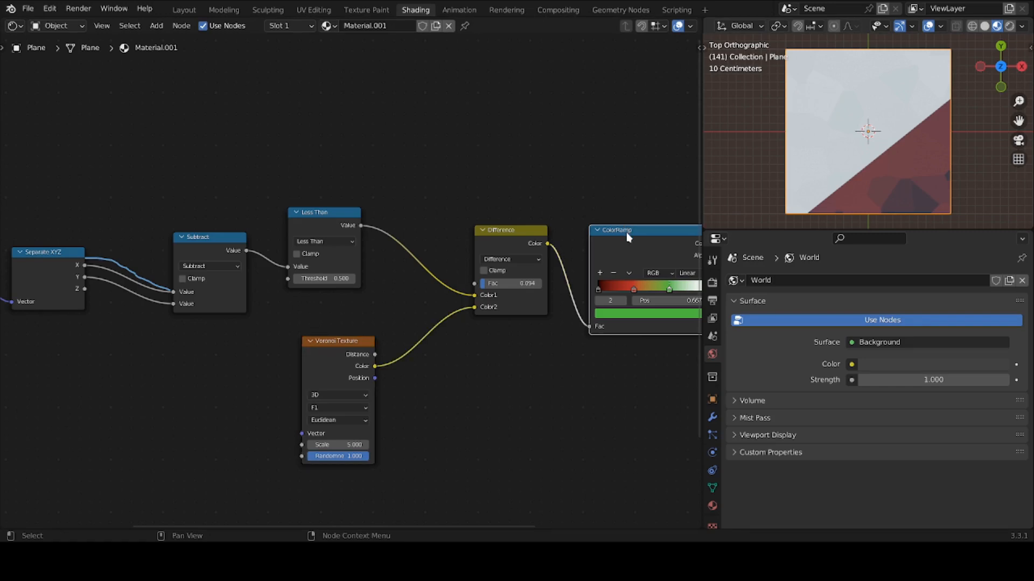
key("m")
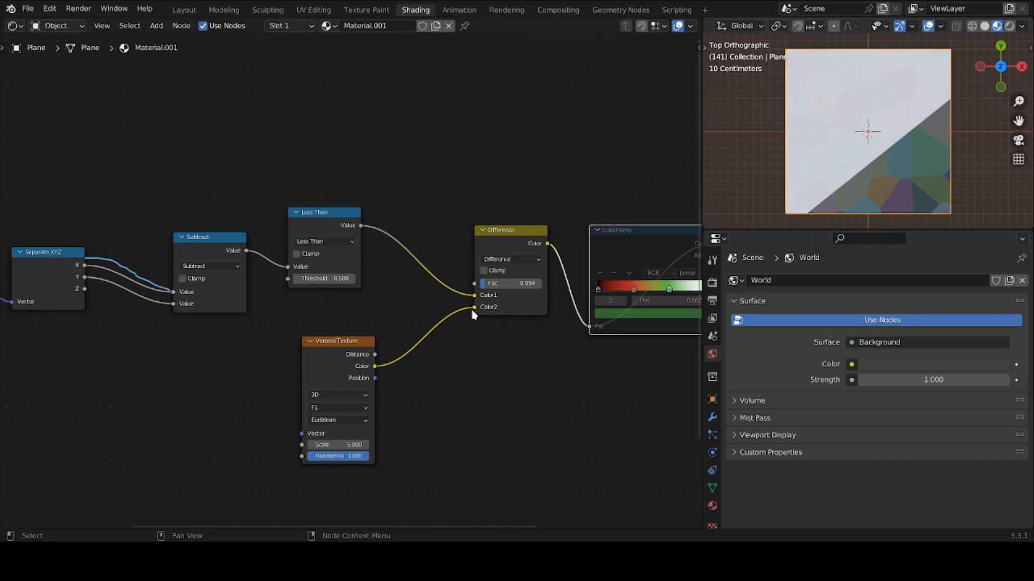
left_click_drag(474, 307, 480, 286)
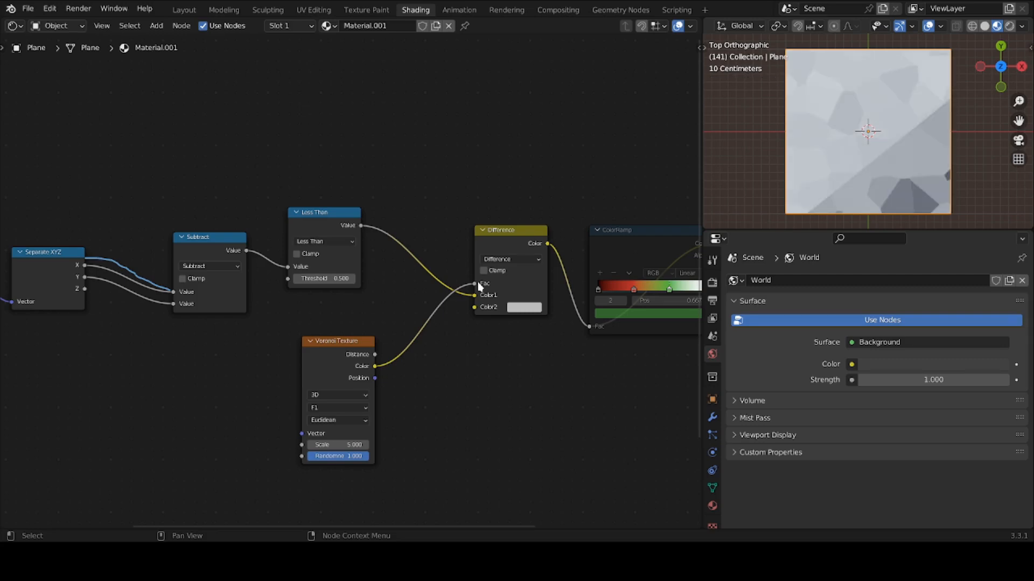
left_click_drag(479, 286, 477, 309)
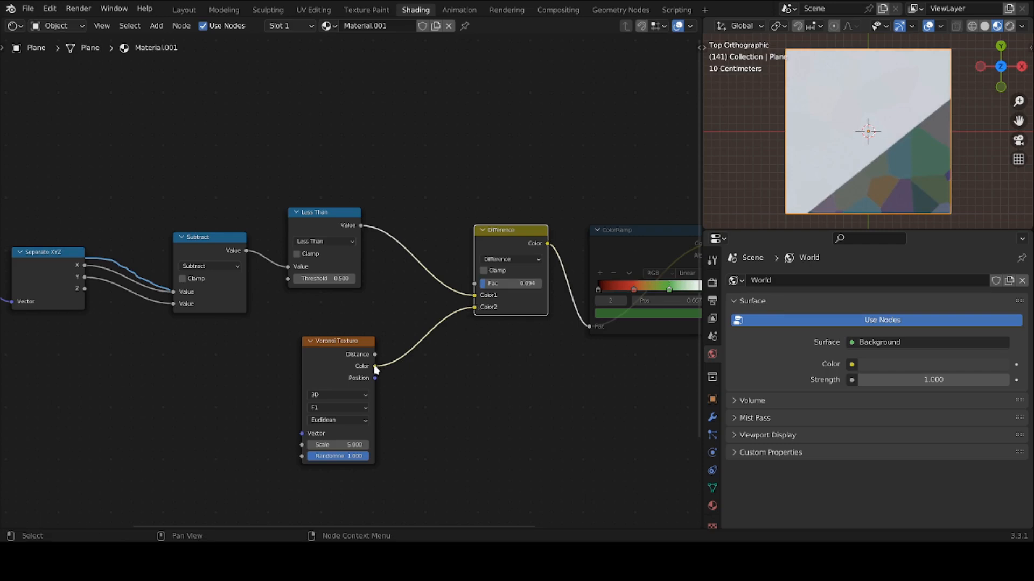
left_click_drag(375, 370, 376, 355, "ctrl")
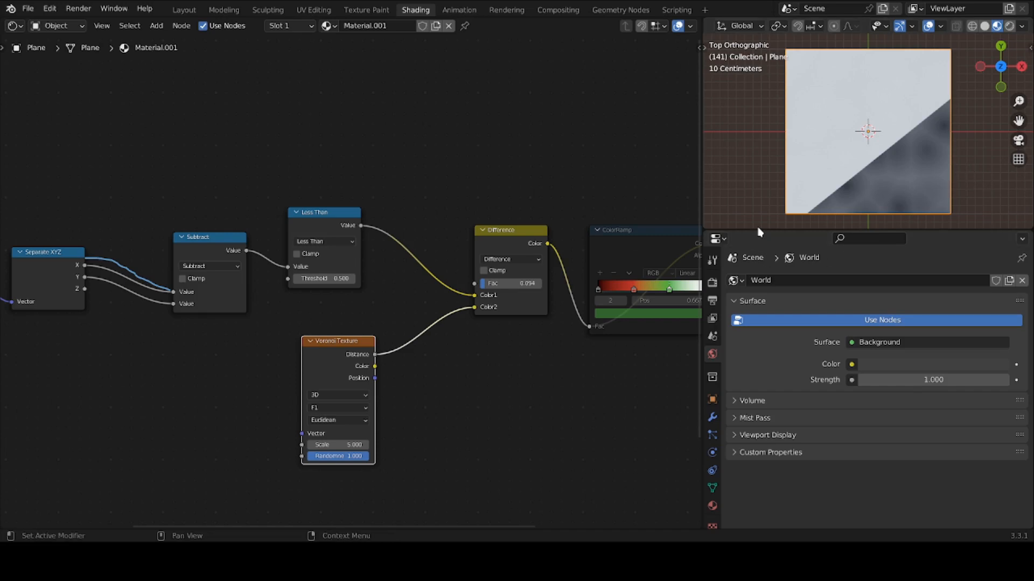
Step: Shift the ColorRamp's green stop toward the white end, unmute the node, and move the red stop to position 0.307
middle_click_drag(674, 270, 573, 276)
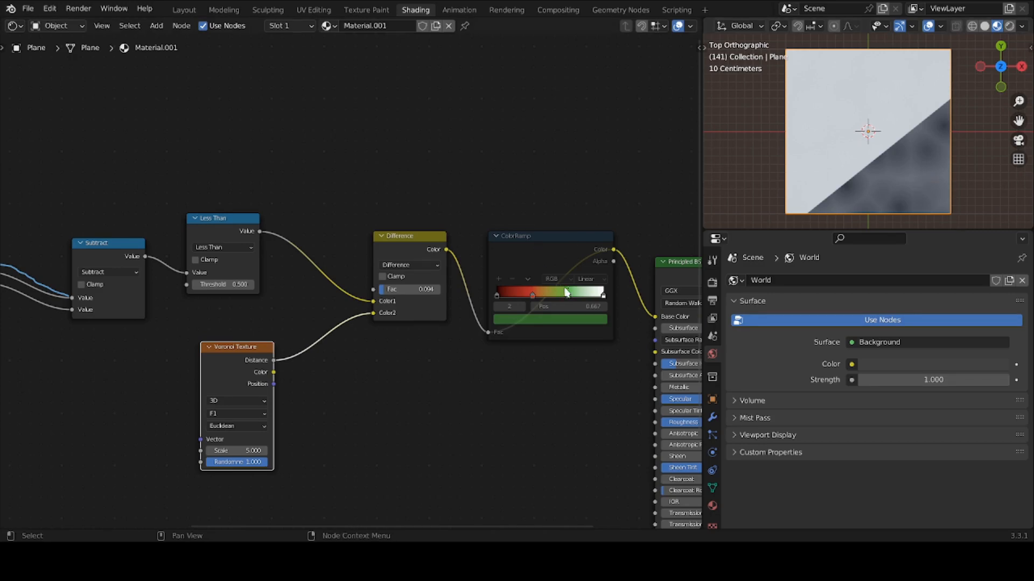
mouse_move(567, 299)
left_mouse_down()
mouse_move(592, 295)
mouse_move(547, 307)
mouse_move(586, 304)
mouse_move(530, 298)
mouse_move(561, 300)
left_mouse_up()
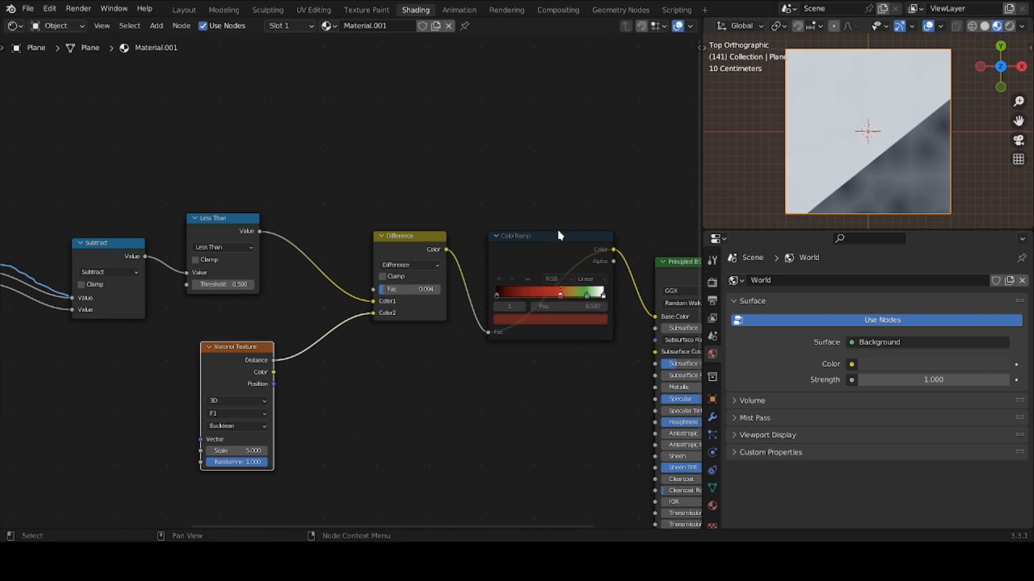
left_click(550, 260)
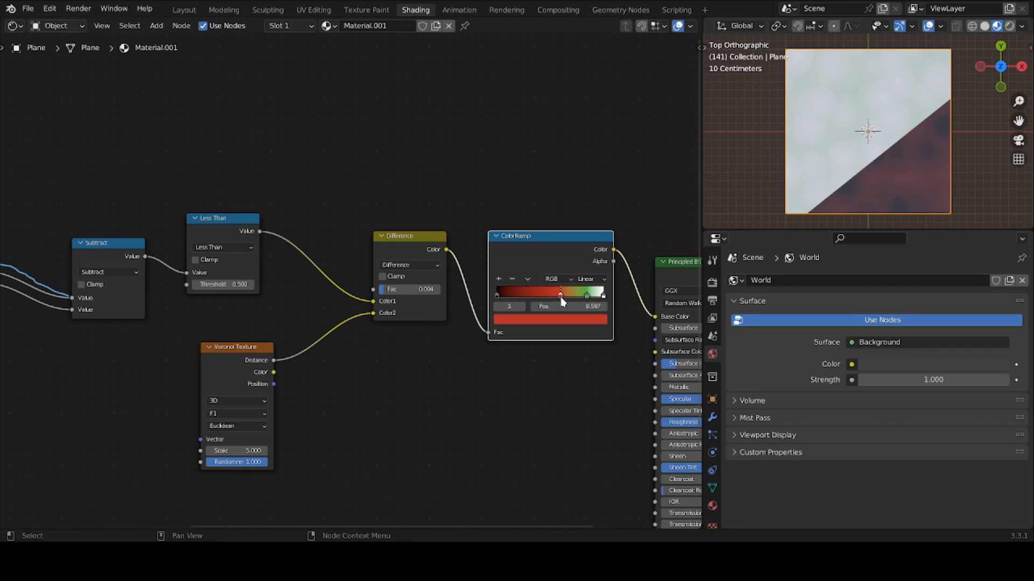
left_click_drag(561, 295, 527, 296)
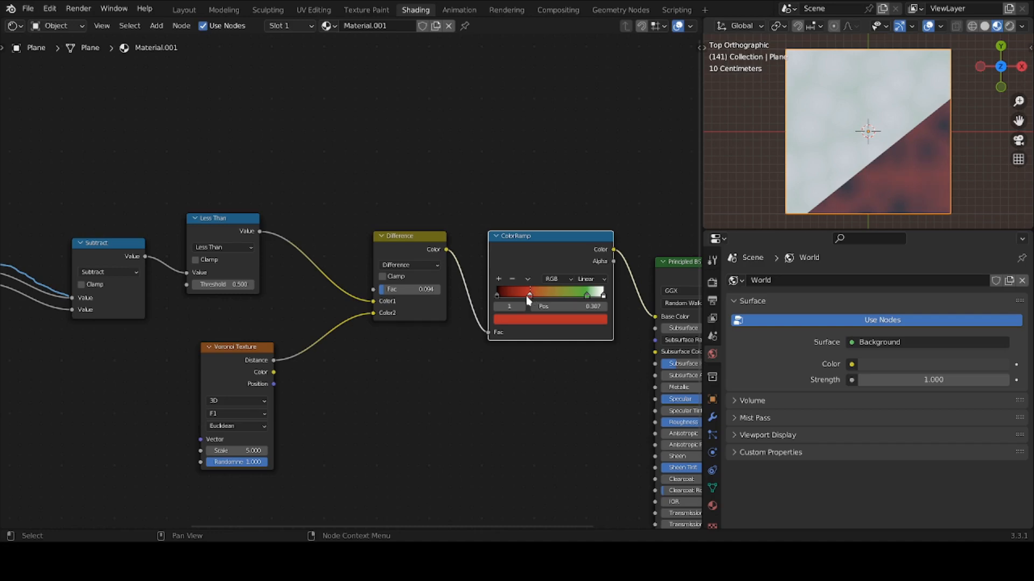
Step: Delete the ColorRamp node and connect the Difference node's Color output directly to the Principled BSDF's Base Color
key("x")
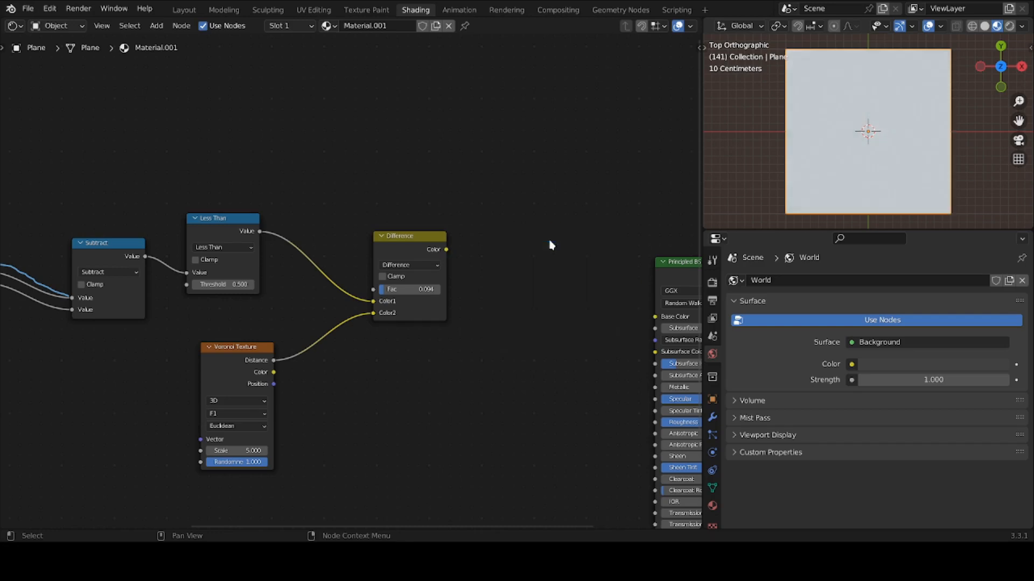
left_click_drag(447, 250, 659, 318)
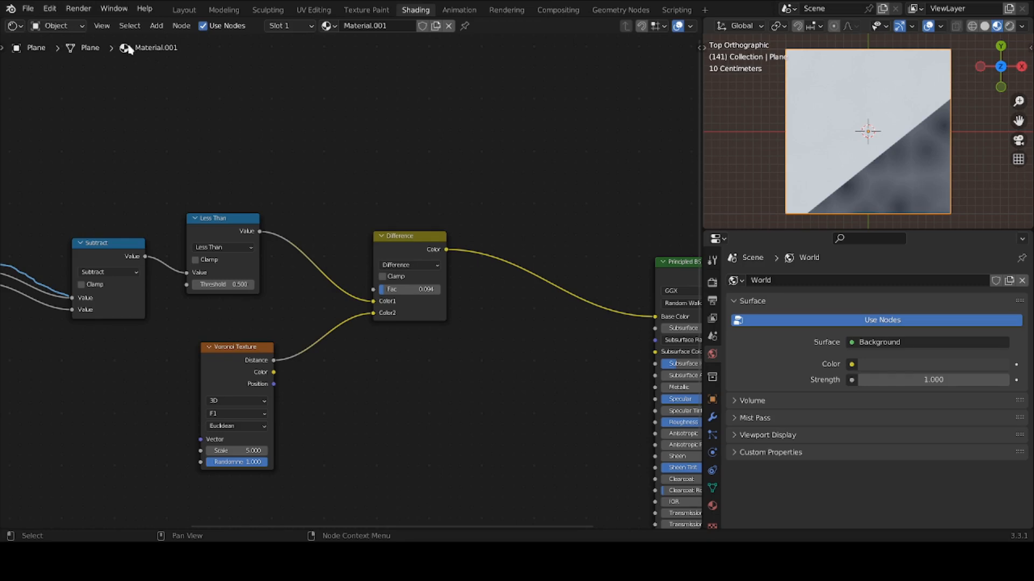
Step: Add a MixRGB node above the Difference node
left_click(156, 25)
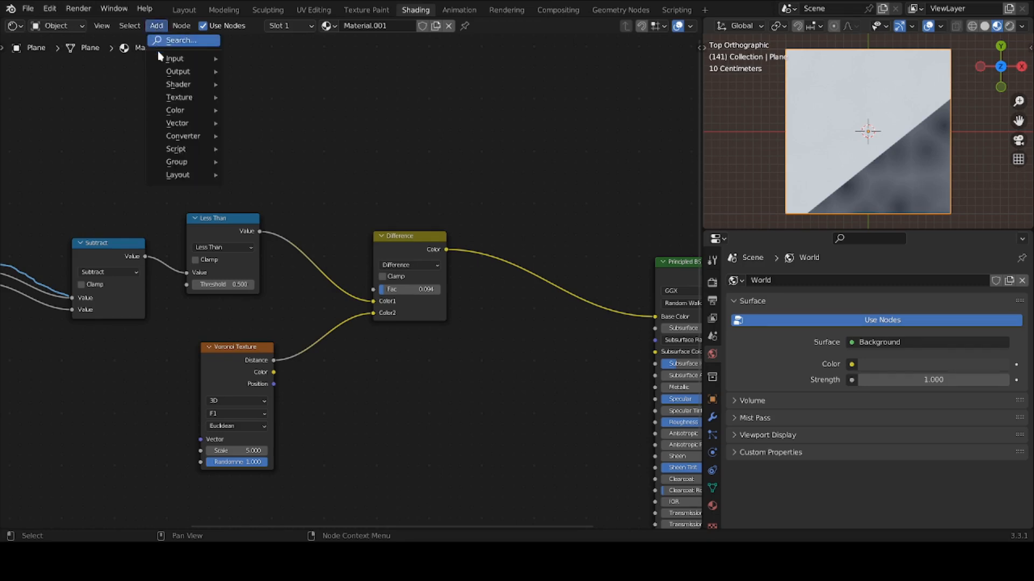
mouse_move(178, 109)
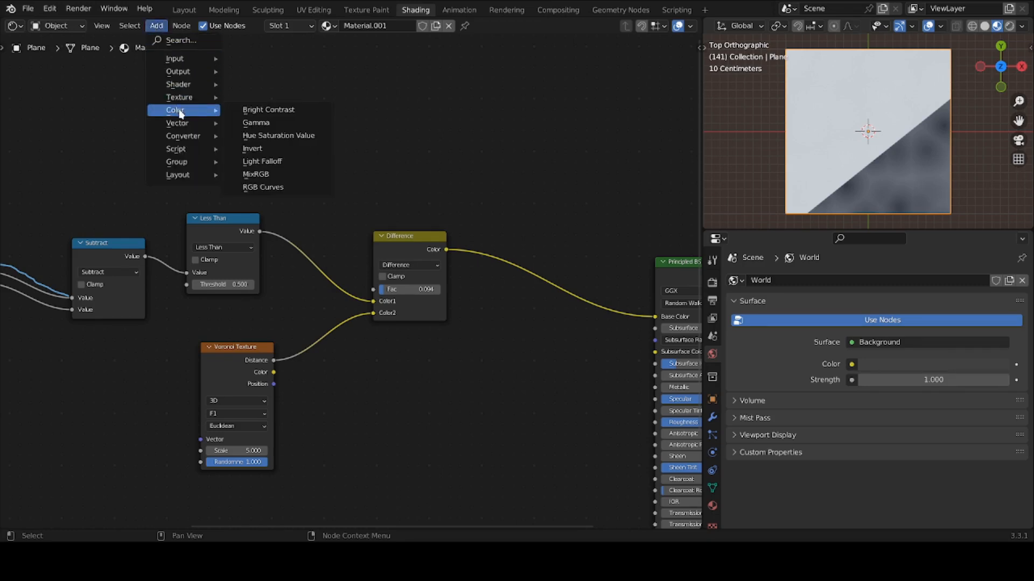
left_click(261, 174)
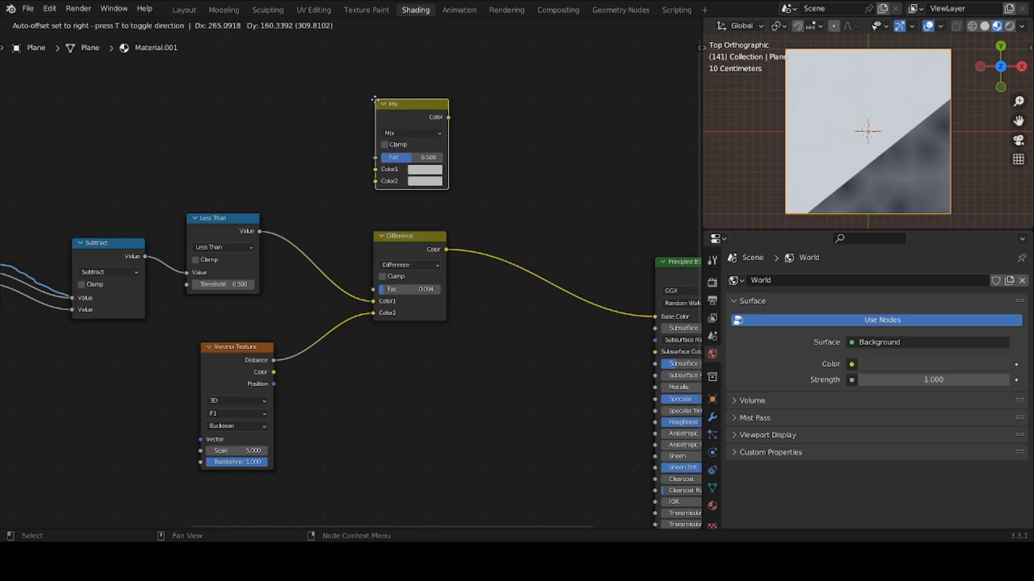
left_click(373, 104)
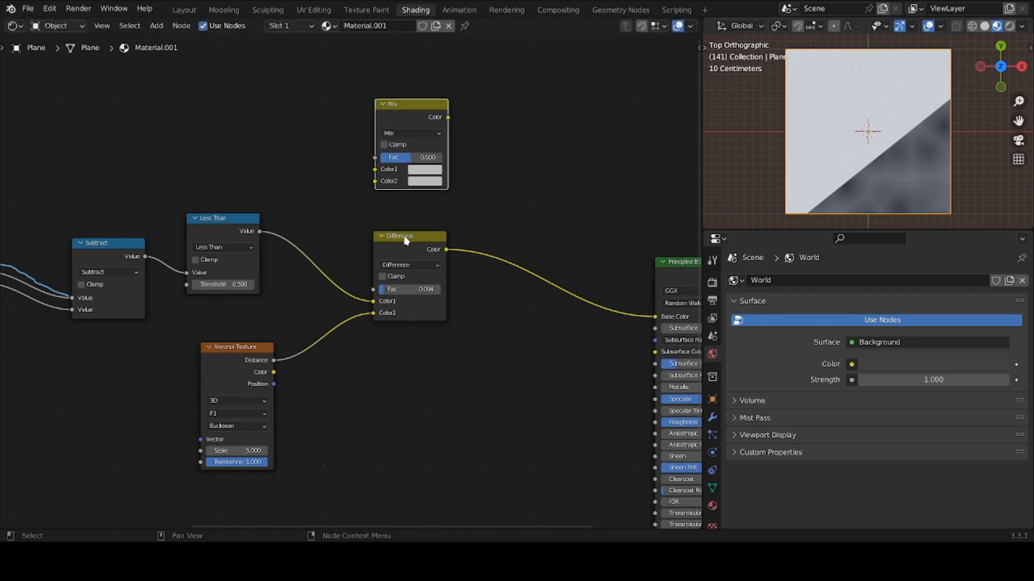
Step: Set the Difference node's blending mode to Mix and delete the unconnected Mix node above it
left_click(407, 266)
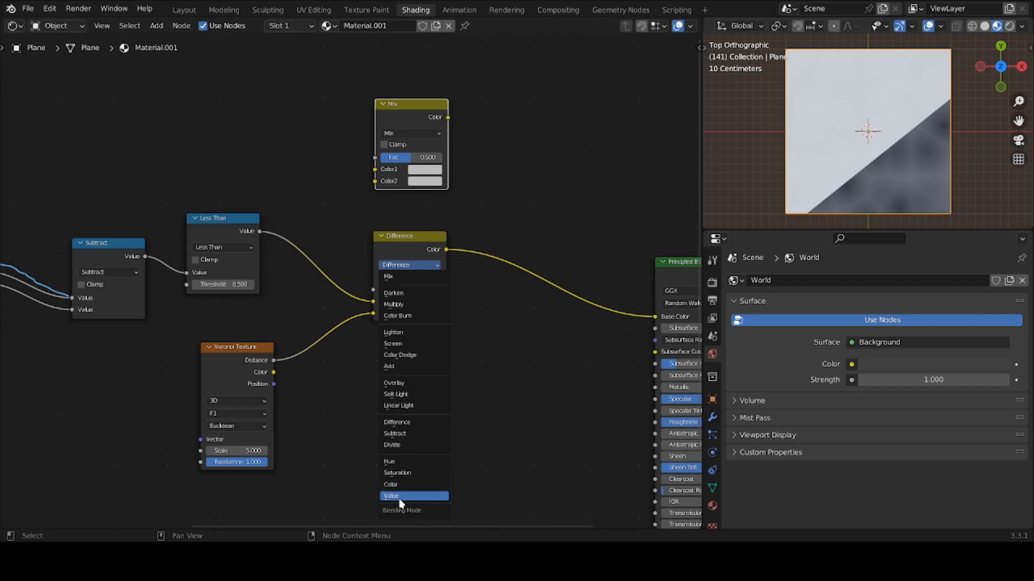
key("Down")
key("Down")
key("Down")
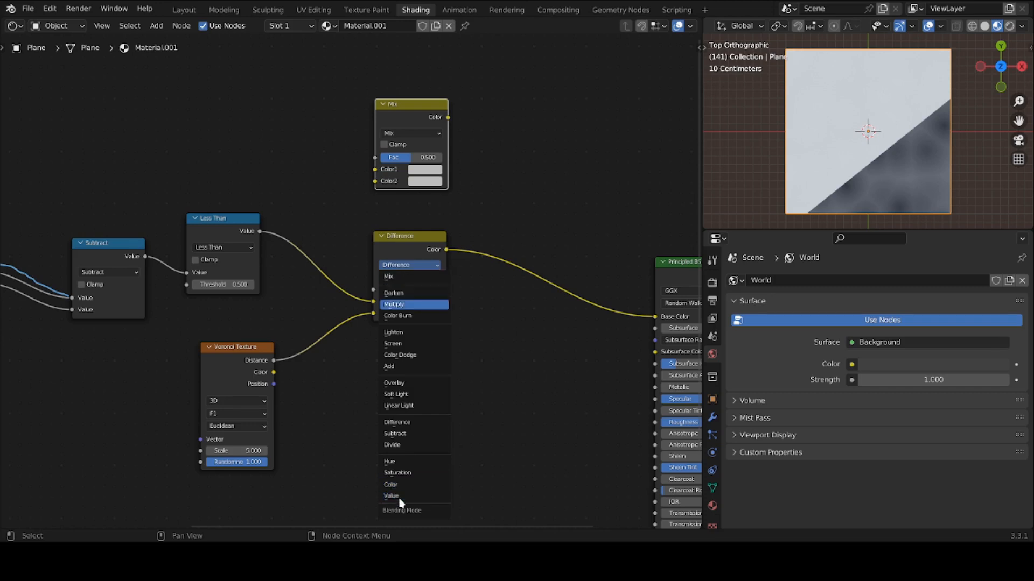
left_click(404, 278)
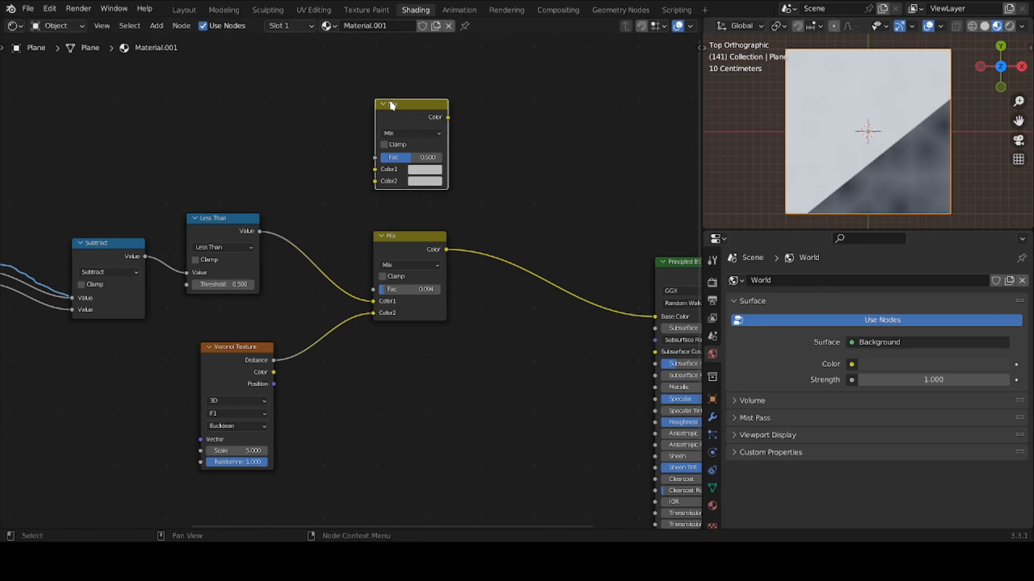
key("x")
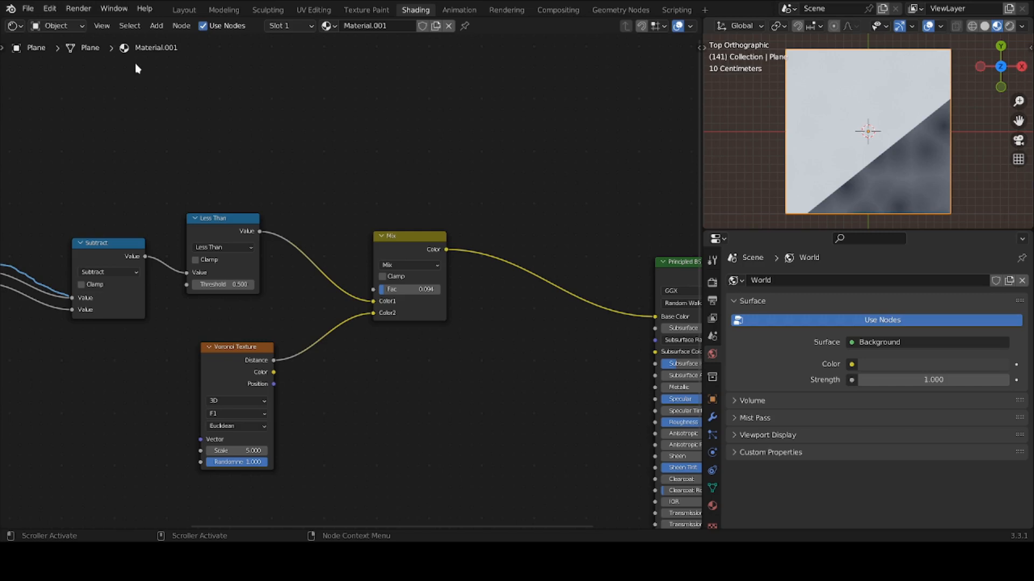
Step: Try a Clamp node between the Mix node and Principled BSDF, then delete it and reconnect Mix's Color output to Base Color
left_click(157, 27)
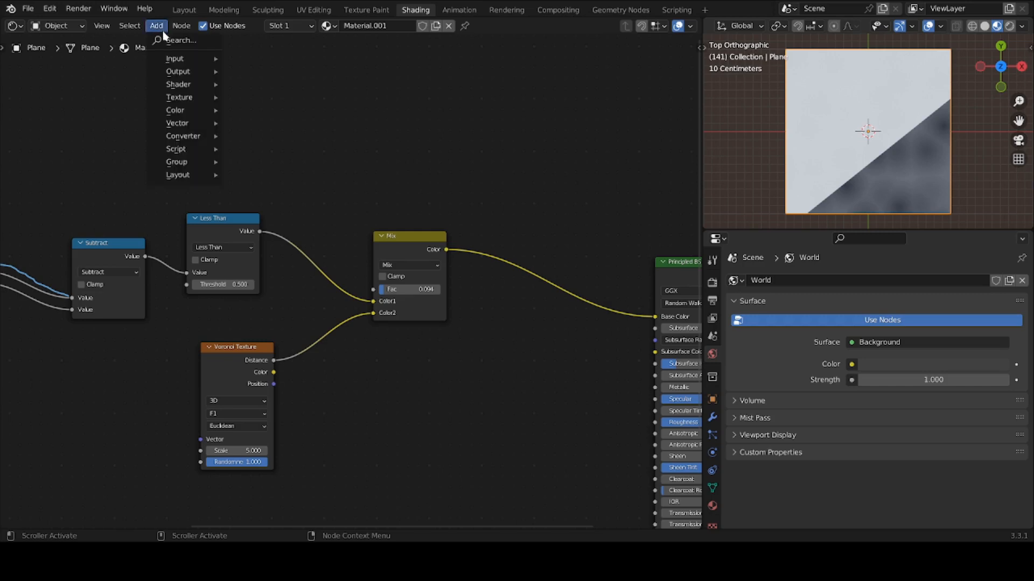
mouse_move(192, 139)
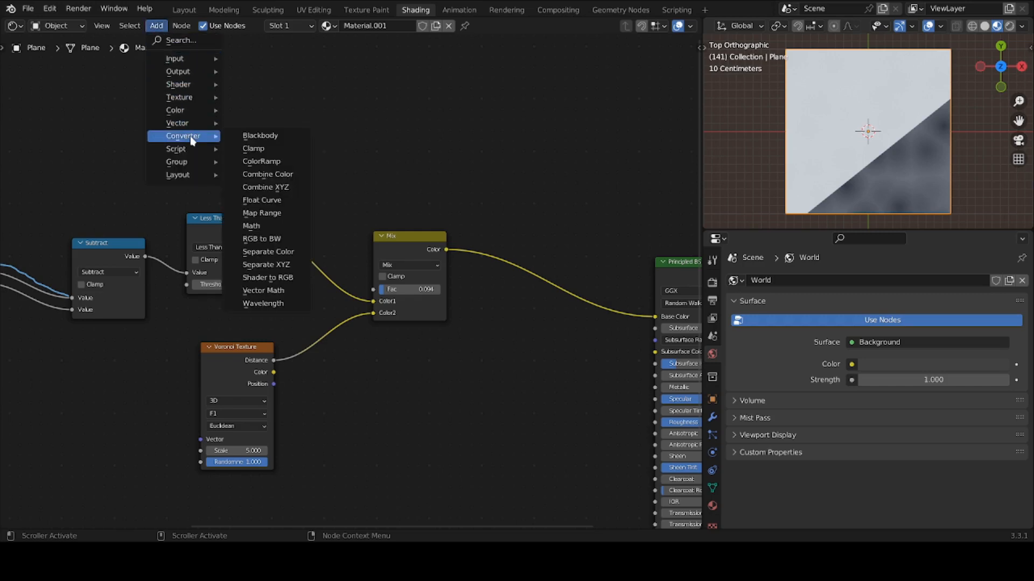
left_click(250, 153)
left_click(507, 238)
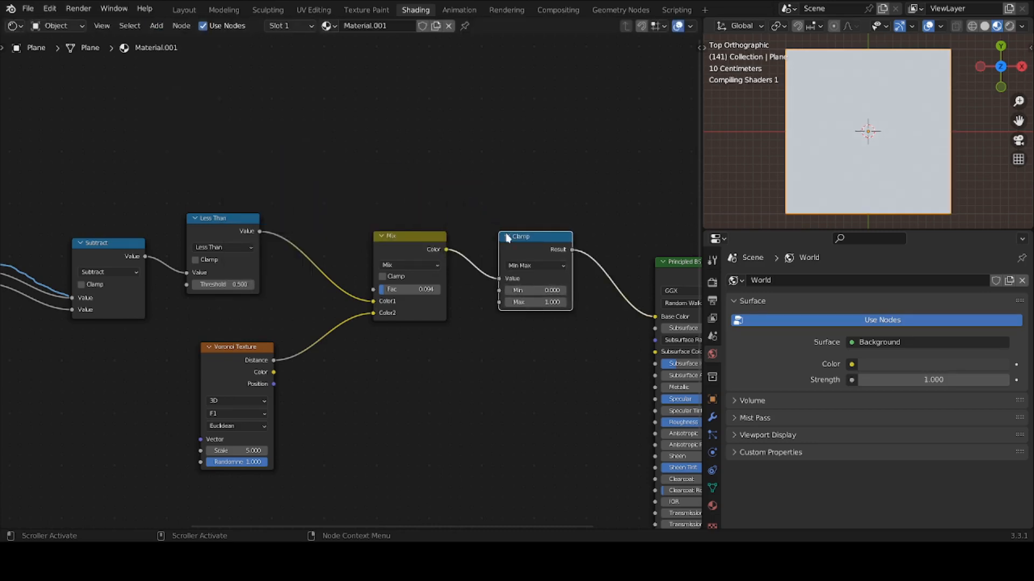
key("x")
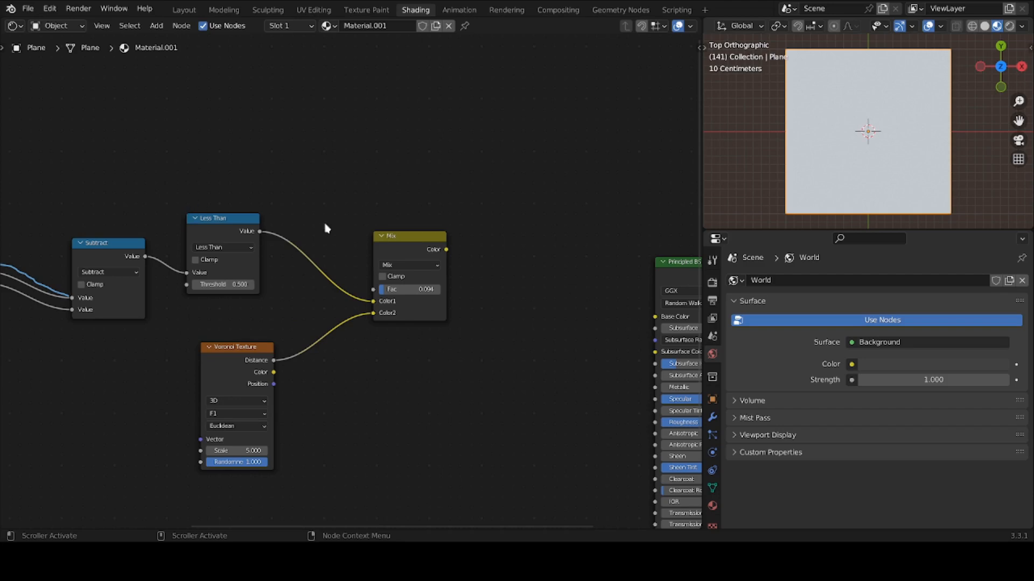
left_click_drag(446, 249, 654, 317)
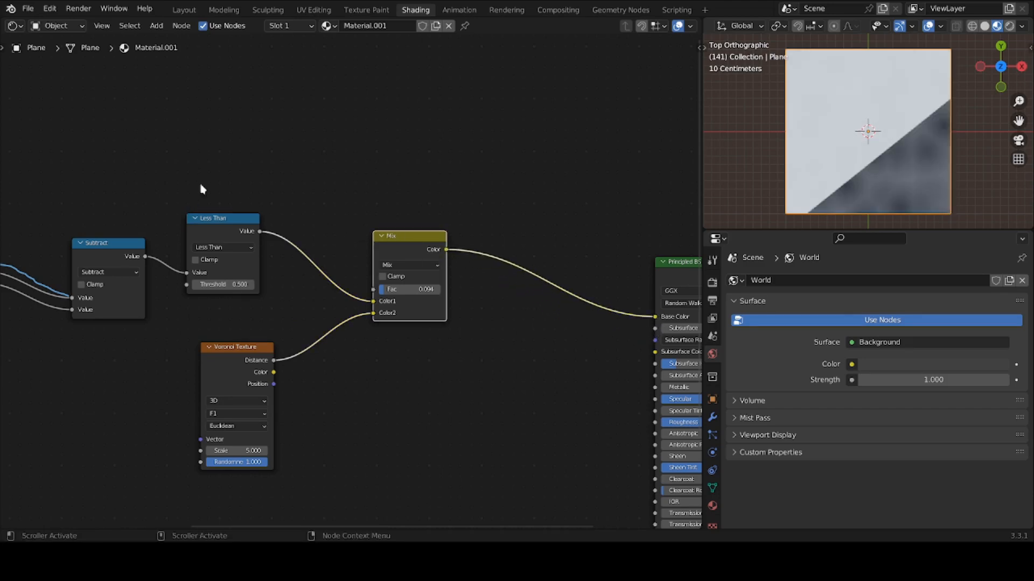
Step: Insert a ColorRamp node on the link between the Mix node and the Principled BSDF's Base Color
left_click(156, 25)
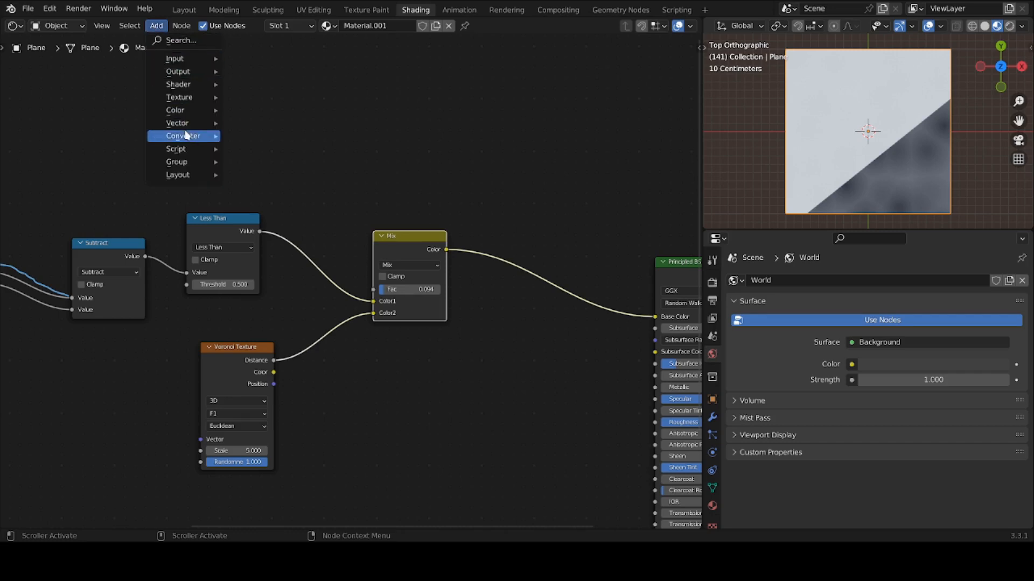
mouse_move(188, 136)
left_click(253, 161)
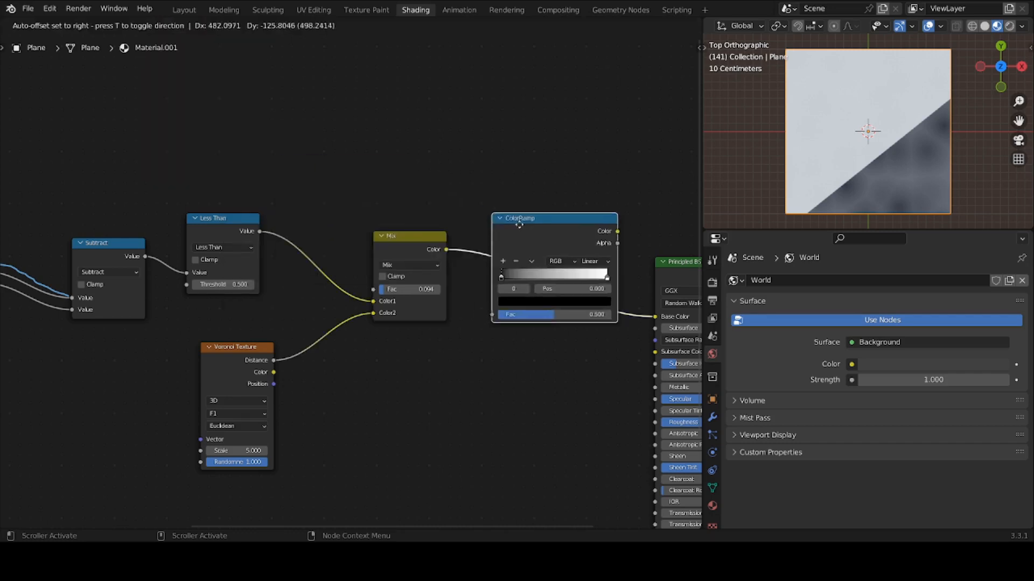
left_click(515, 225)
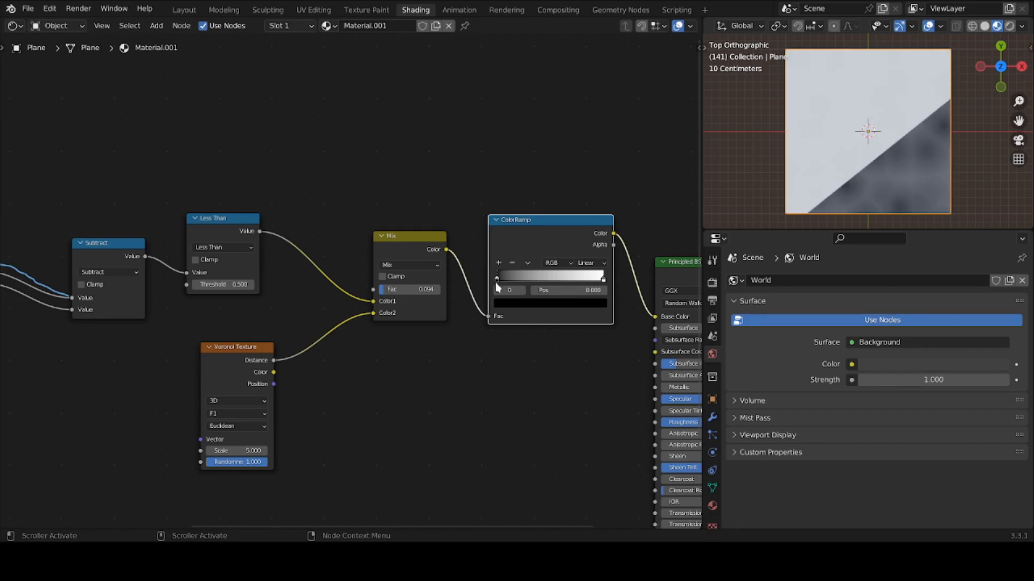
Step: Try shifting the ColorRamp's end stops, add two new color stops and distribute all stops evenly
mouse_move(495, 284)
left_mouse_down()
mouse_move(608, 286)
mouse_move(500, 297)
left_mouse_up()
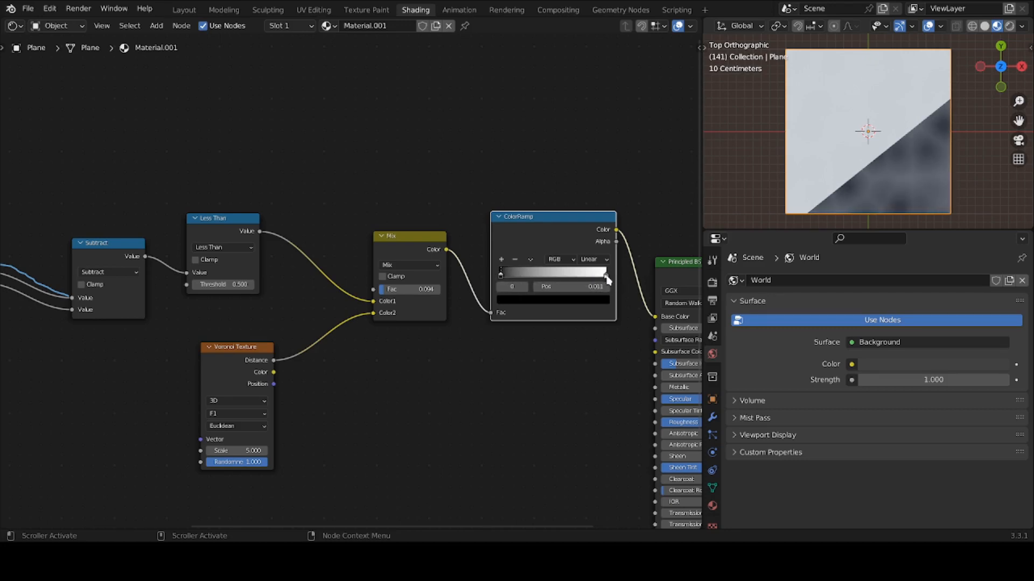
mouse_move(606, 275)
left_mouse_down()
mouse_move(536, 285)
mouse_move(615, 296)
left_mouse_up()
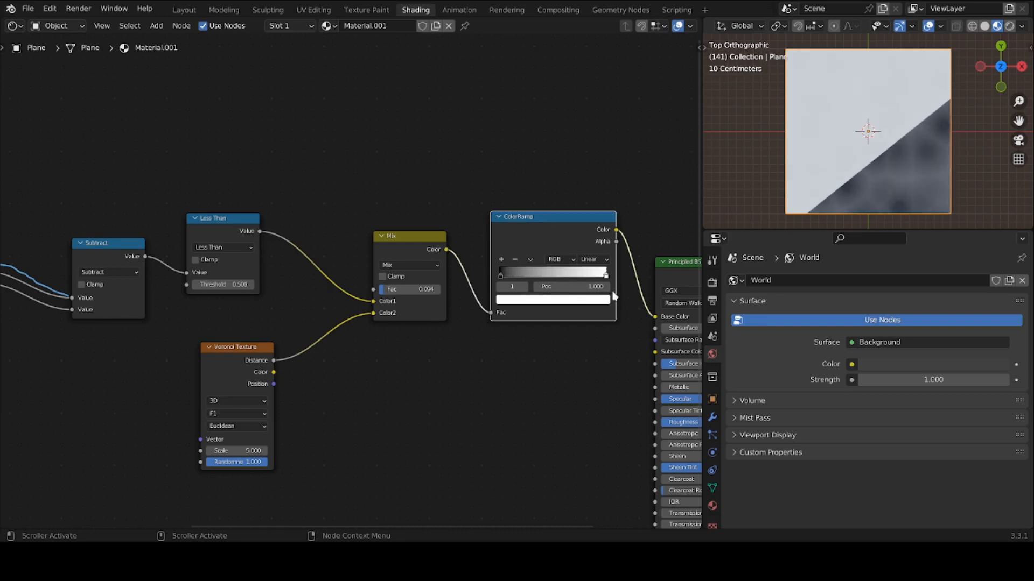
left_click(503, 259)
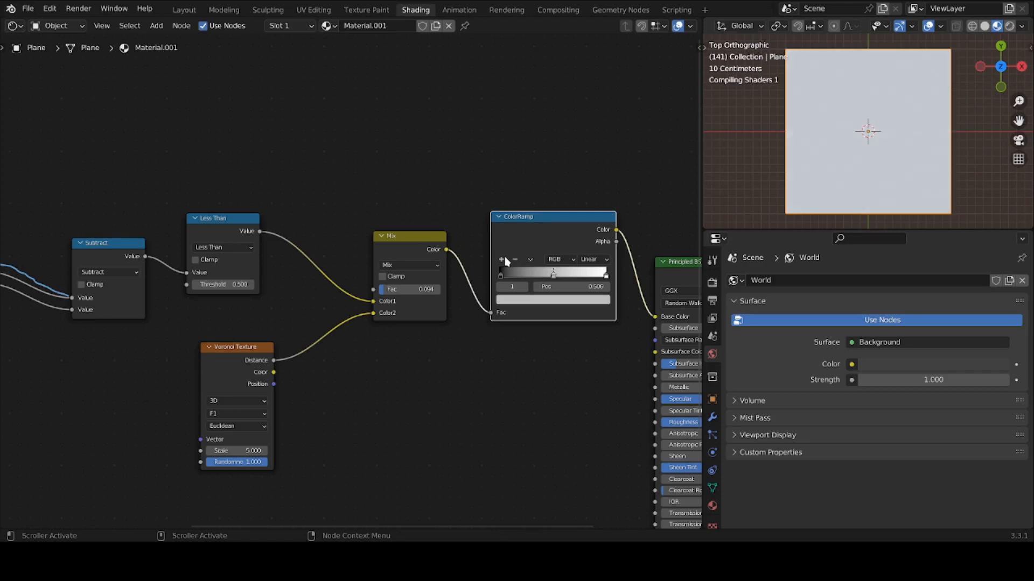
left_click(503, 260)
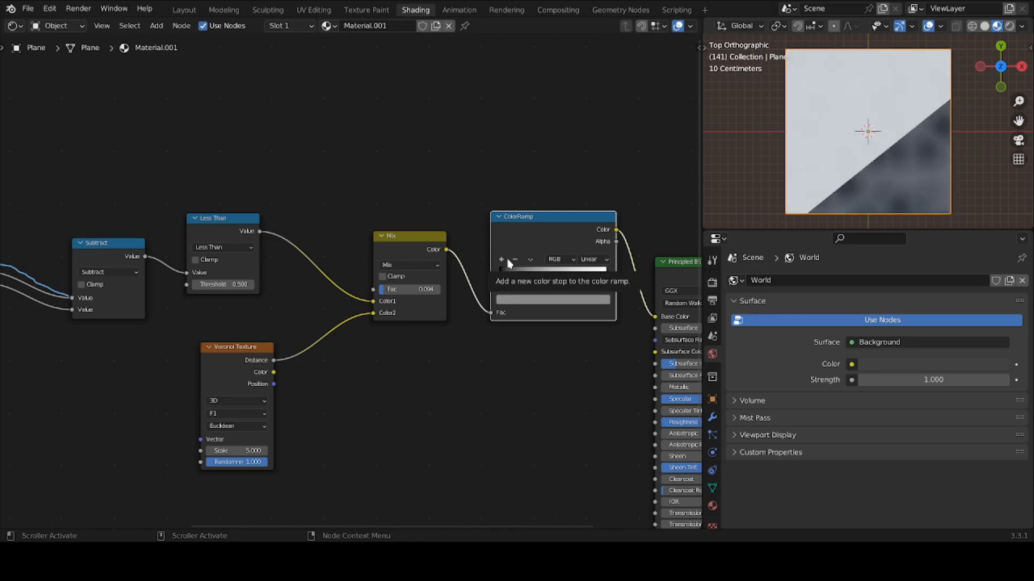
left_click(533, 261)
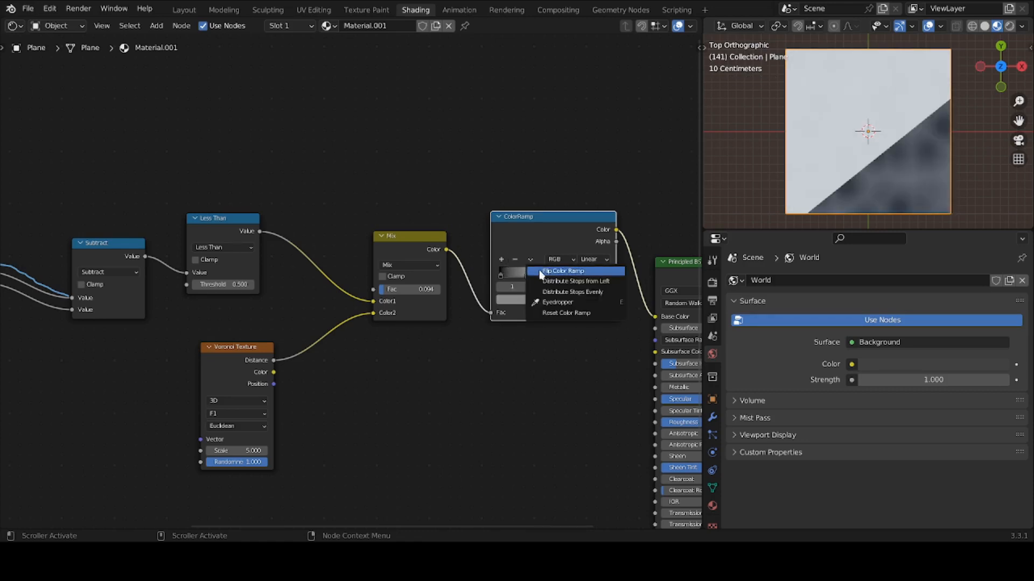
left_click(552, 293)
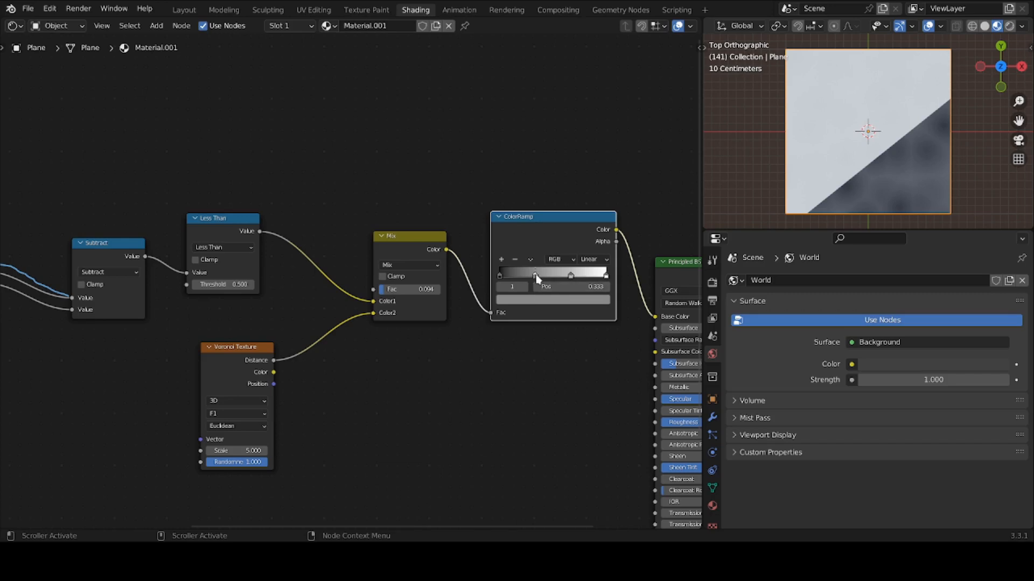
Step: Color the ColorRamp stop at position 0.333 blue-violet and enlarge the 3D viewport area downward
left_click(539, 301)
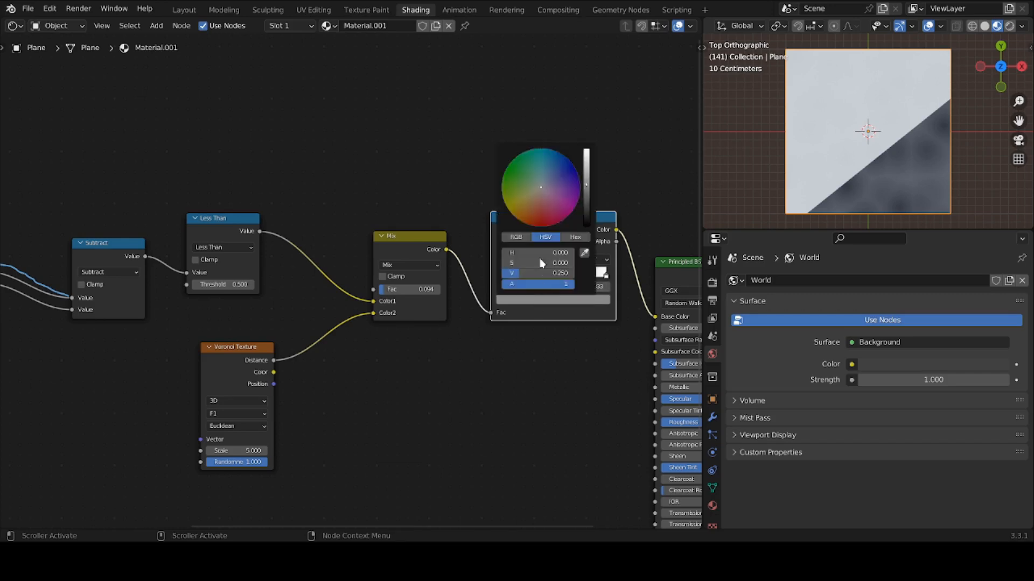
left_click(562, 189)
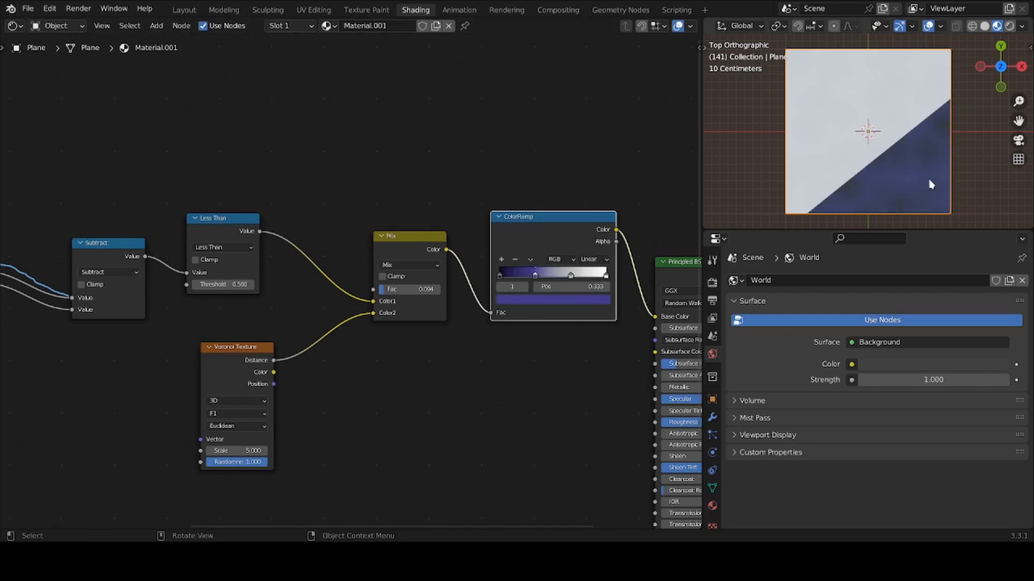
scroll(936, 193, "up", 2)
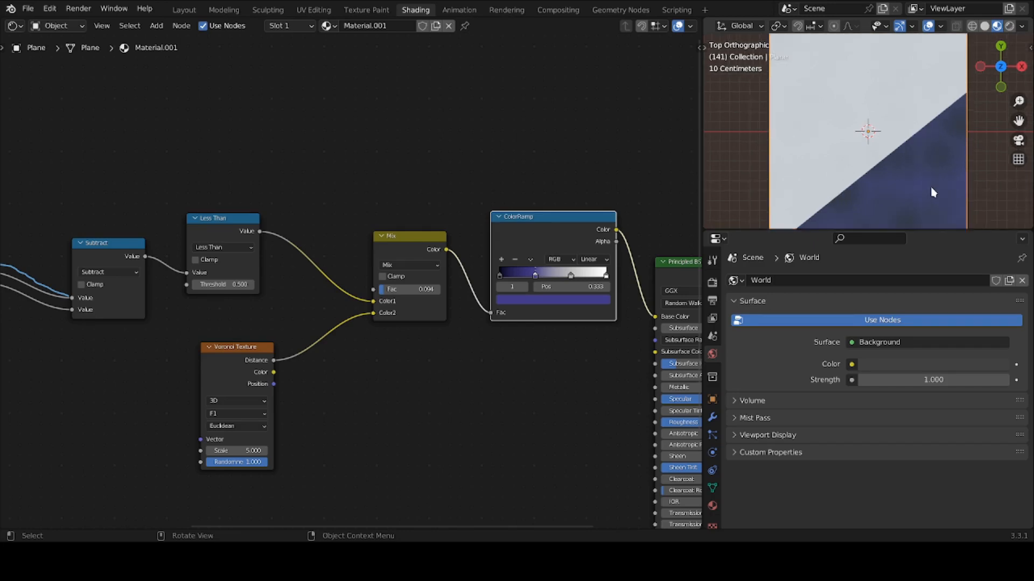
left_click_drag(935, 231, 926, 342)
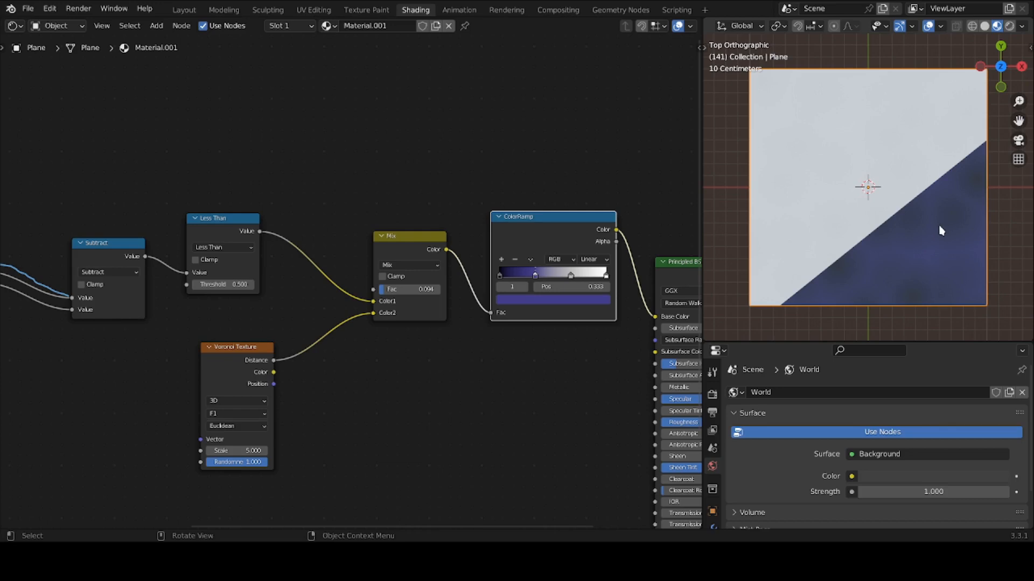
scroll(940, 232, "up", 1)
scroll(940, 232, "down", 1)
Step: Change the color of the ColorRamp stop at position 0.667 to green
left_click(572, 277)
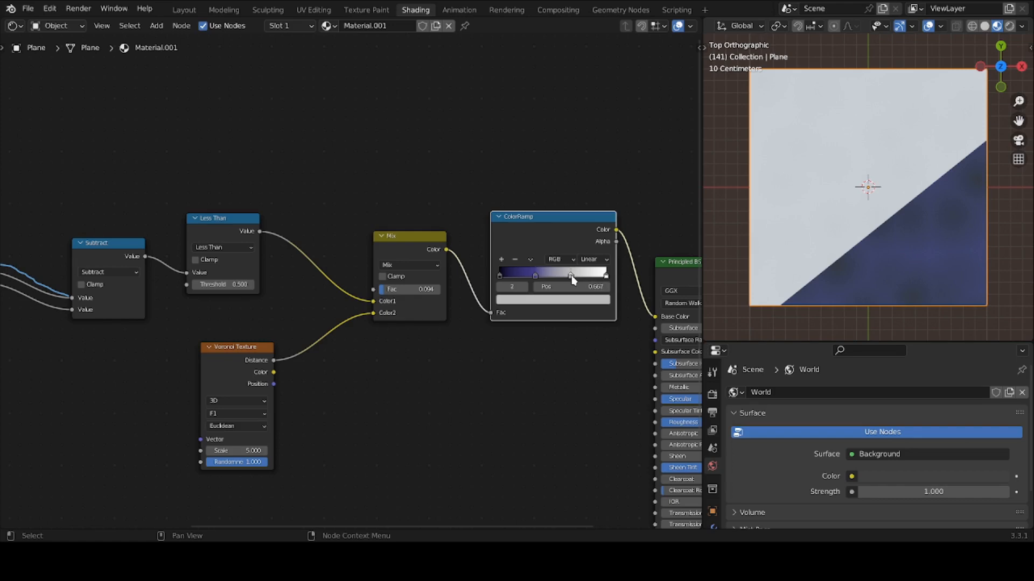
left_click(575, 300)
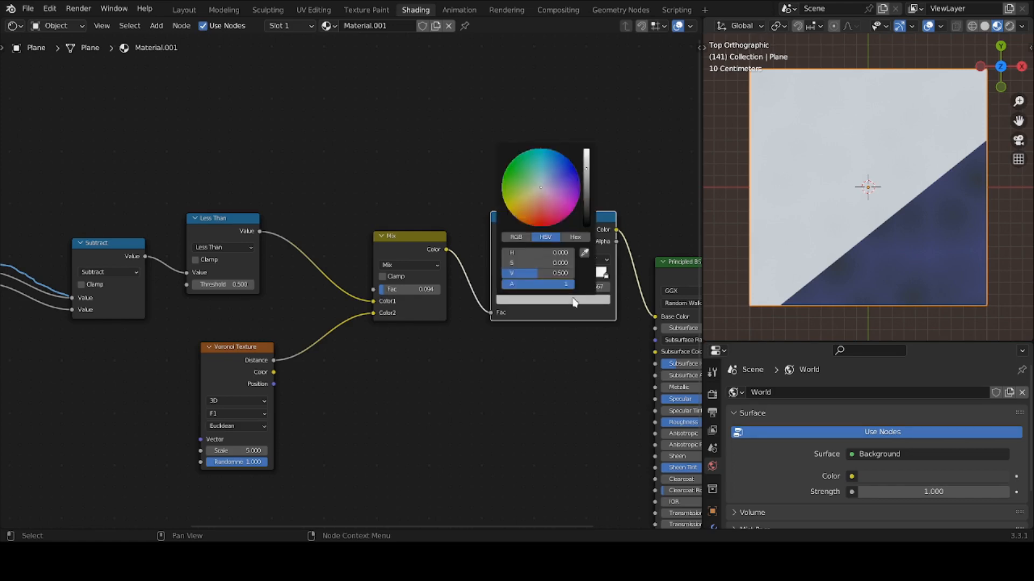
left_click(530, 198)
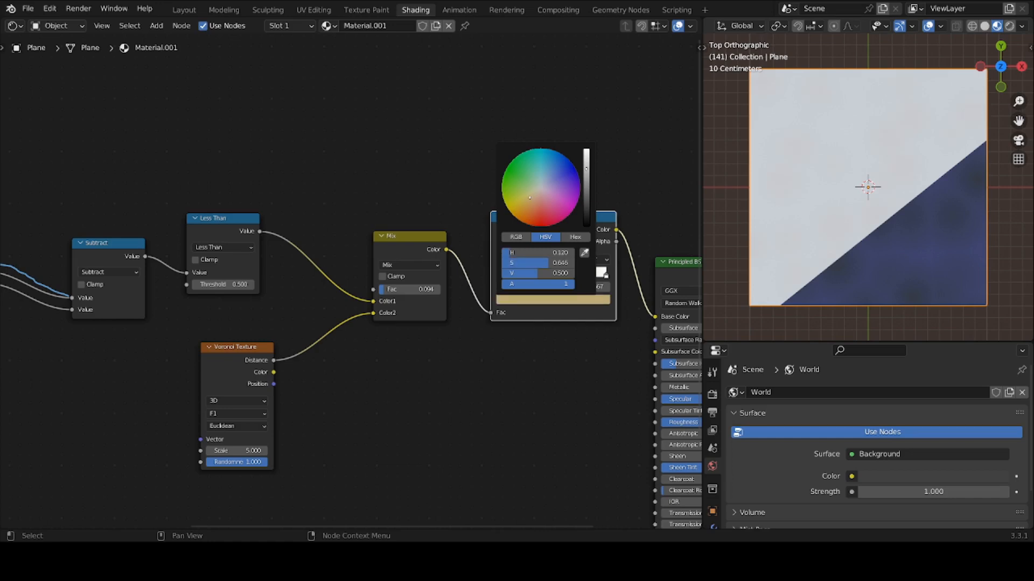
left_click_drag(530, 198, 523, 203)
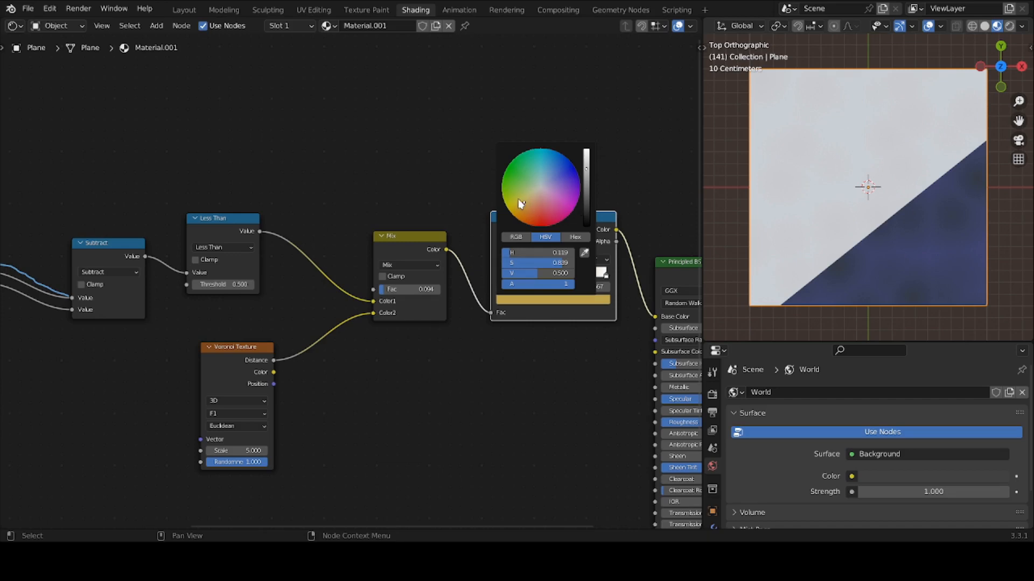
mouse_move(518, 200)
left_mouse_down()
mouse_move(515, 183)
mouse_move(550, 180)
mouse_move(515, 184)
mouse_move(515, 174)
left_mouse_up()
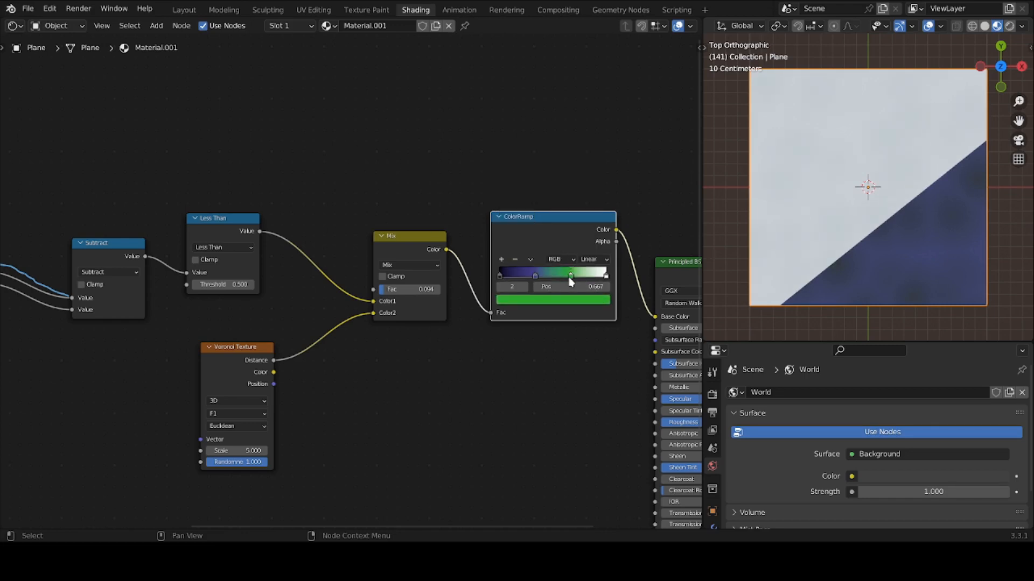
Step: Move the ColorRamp's green stop to about position 0.201 and the blue-violet stop to 0.272
left_click_drag(571, 276, 516, 290)
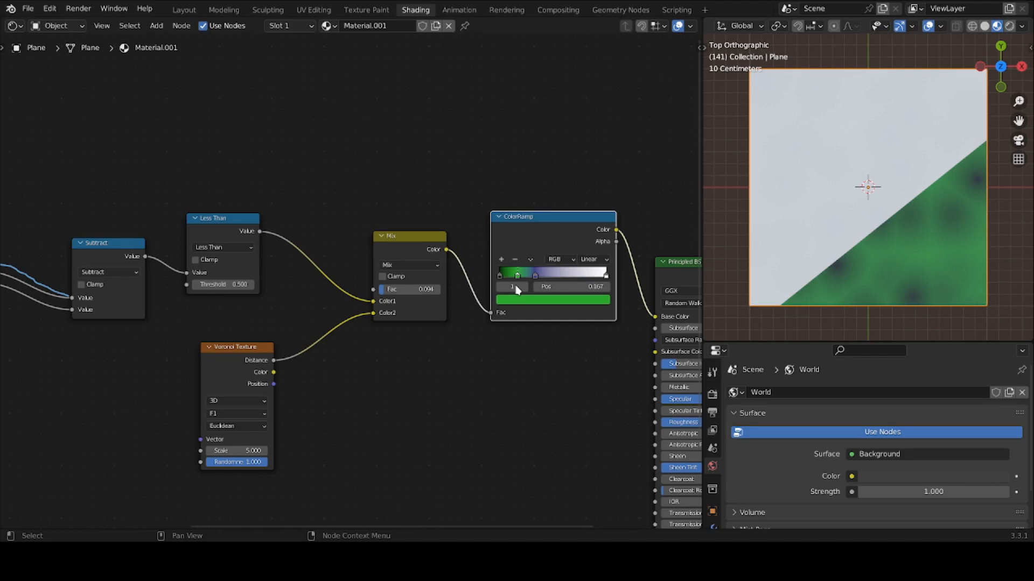
mouse_move(516, 290)
left_mouse_down()
mouse_move(504, 292)
mouse_move(520, 292)
left_mouse_up()
left_click(536, 277)
mouse_move(526, 283)
left_mouse_down()
mouse_move(515, 284)
mouse_move(530, 285)
left_mouse_up()
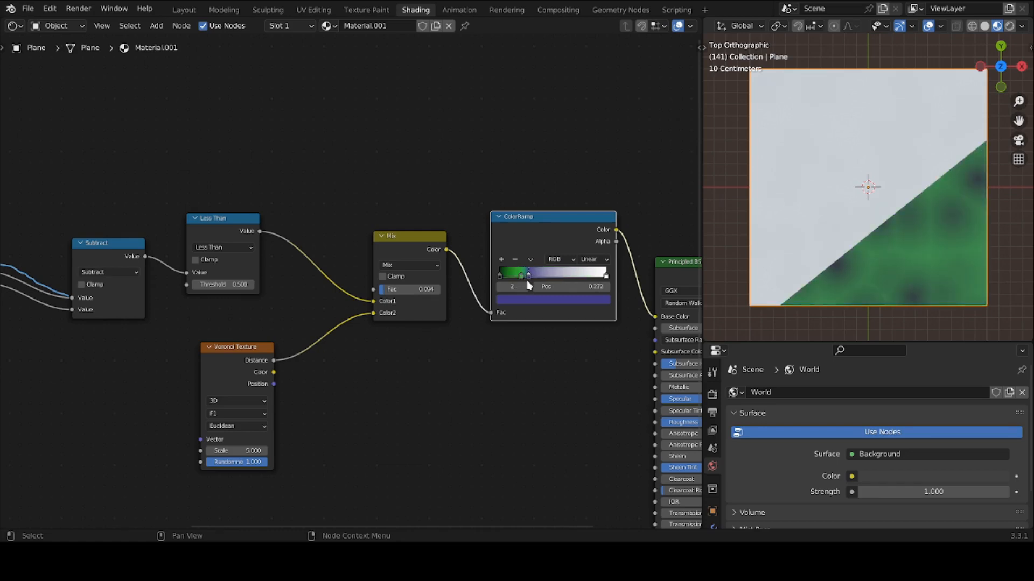
Step: Move the ColorRamp's green stop near the middle of the gradient and the blue-violet stop to position 0.669
left_click(517, 276)
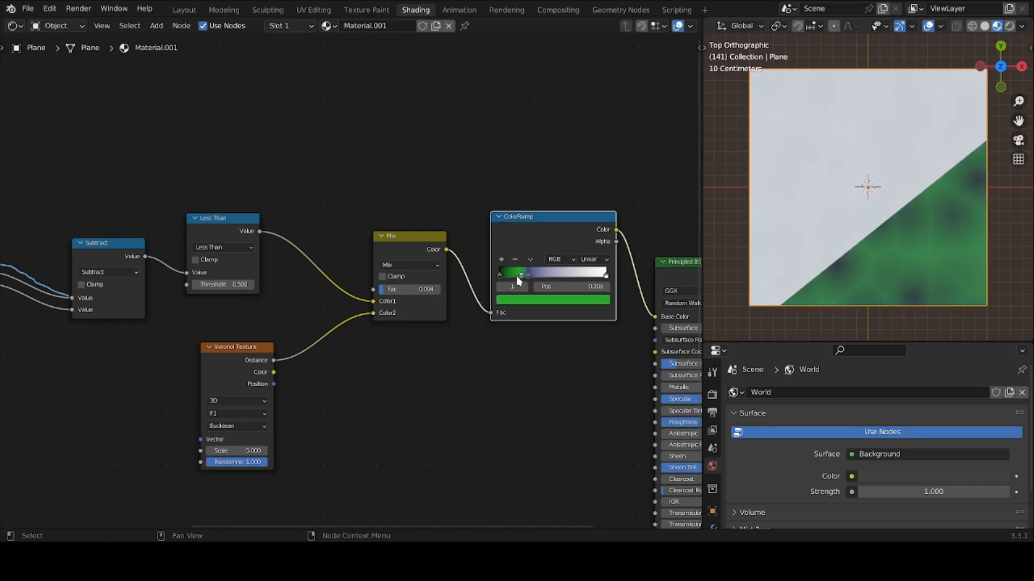
left_click(525, 276)
left_click(521, 277)
left_click_drag(520, 278, 575, 280)
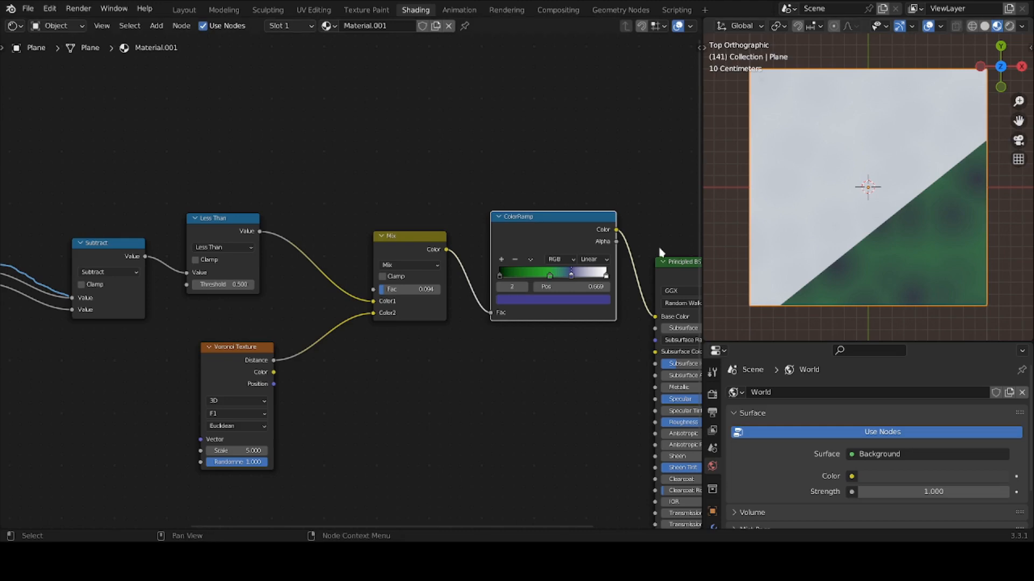
Step: Annotate the node graph by circling the Mix node with the label 1 and the Voronoi Texture node with the label 2
key("t")
left_click(17, 81)
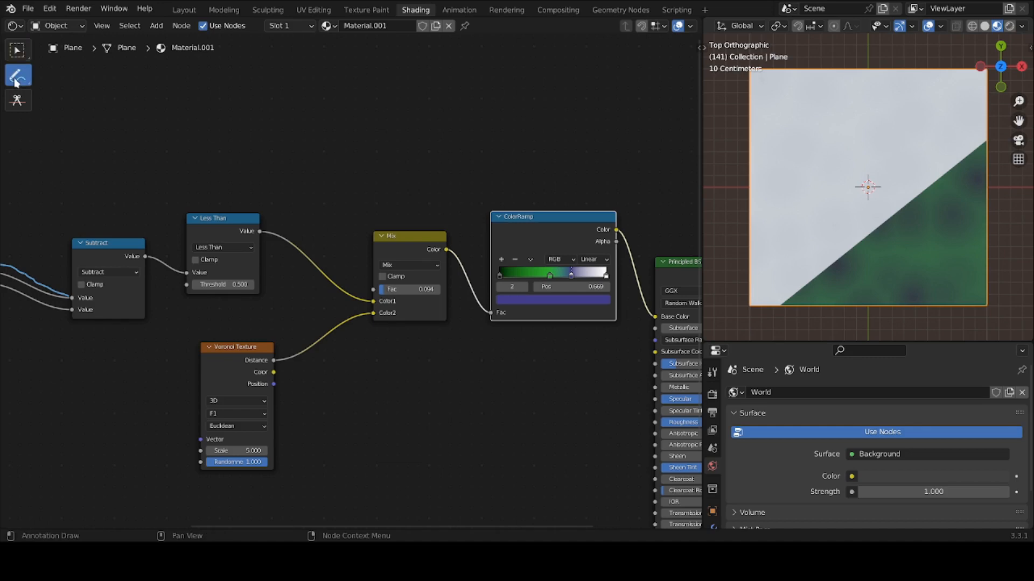
mouse_move(404, 187)
left_mouse_down()
mouse_move(340, 218)
mouse_move(349, 293)
mouse_move(417, 351)
mouse_move(467, 344)
mouse_move(496, 268)
mouse_move(481, 206)
mouse_move(424, 184)
mouse_move(395, 187)
left_mouse_up()
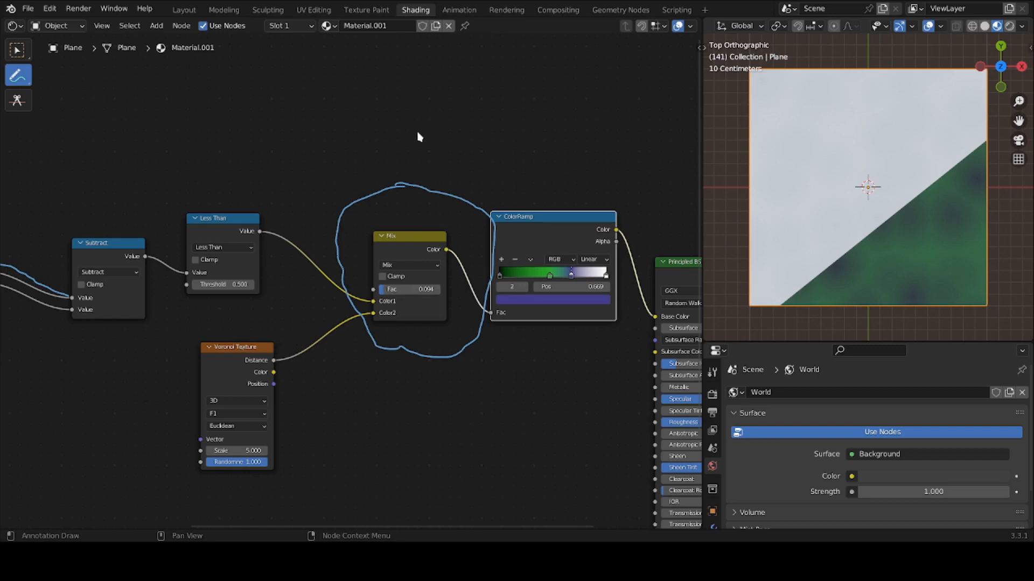
mouse_move(402, 128)
left_mouse_down()
mouse_move(410, 108)
mouse_move(409, 152)
mouse_move(389, 158)
mouse_move(425, 157)
mouse_move(403, 218)
mouse_move(420, 214)
left_mouse_up()
mouse_move(226, 306)
left_mouse_down()
mouse_move(241, 319)
mouse_move(203, 330)
mouse_move(170, 389)
mouse_move(203, 472)
mouse_move(271, 487)
mouse_move(321, 391)
mouse_move(305, 315)
mouse_move(257, 312)
mouse_move(226, 329)
left_mouse_up()
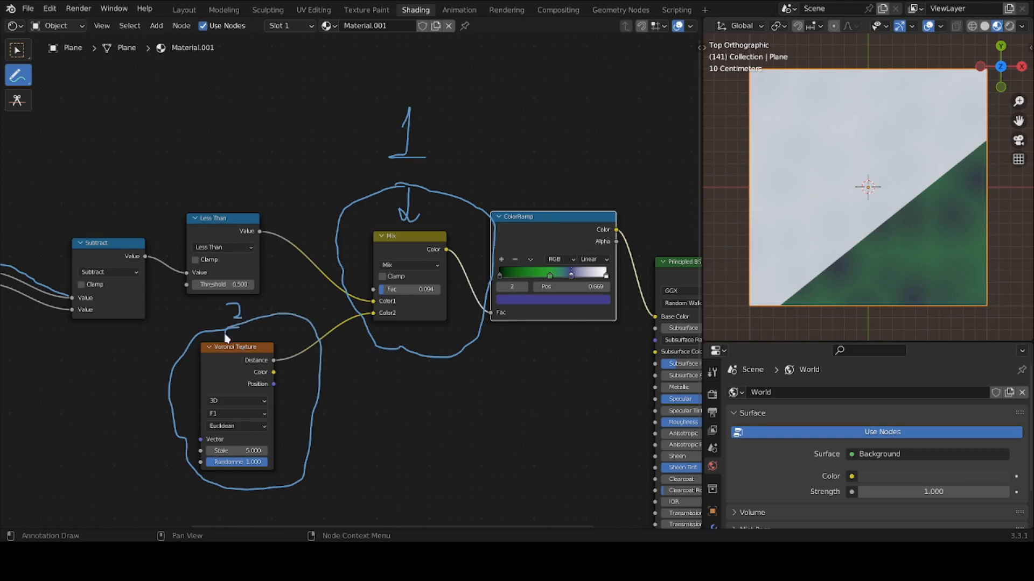